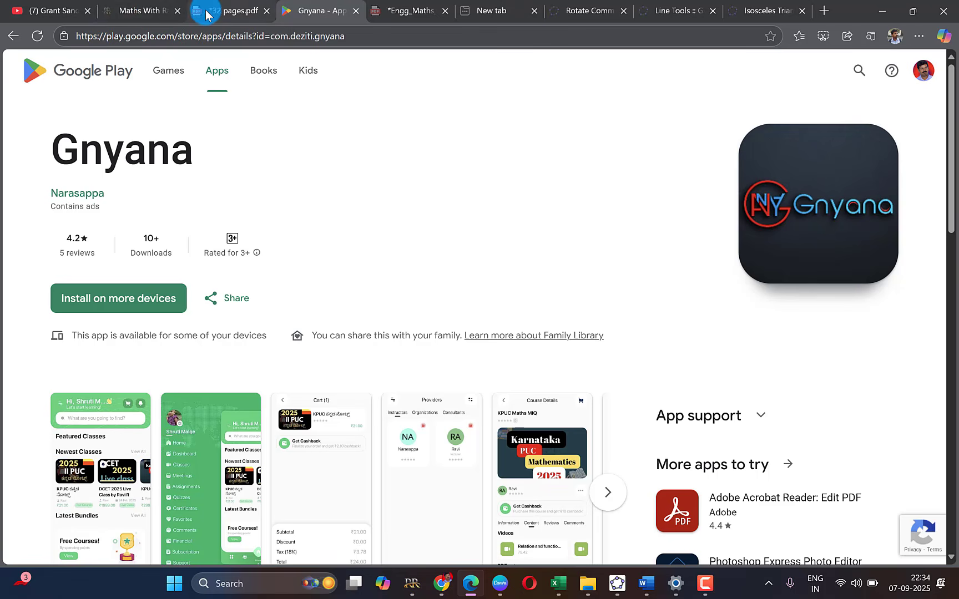
# - Review the weekly theory and practice topics up to Practice-5 in Engg_Maths_1_25SC11I.pdf, then show the Gnyana app's Google Play page
pyautogui.click(407, 10)
pyautogui.scroll(5, 805, 272)
pyautogui.scroll(6, 808, 267)
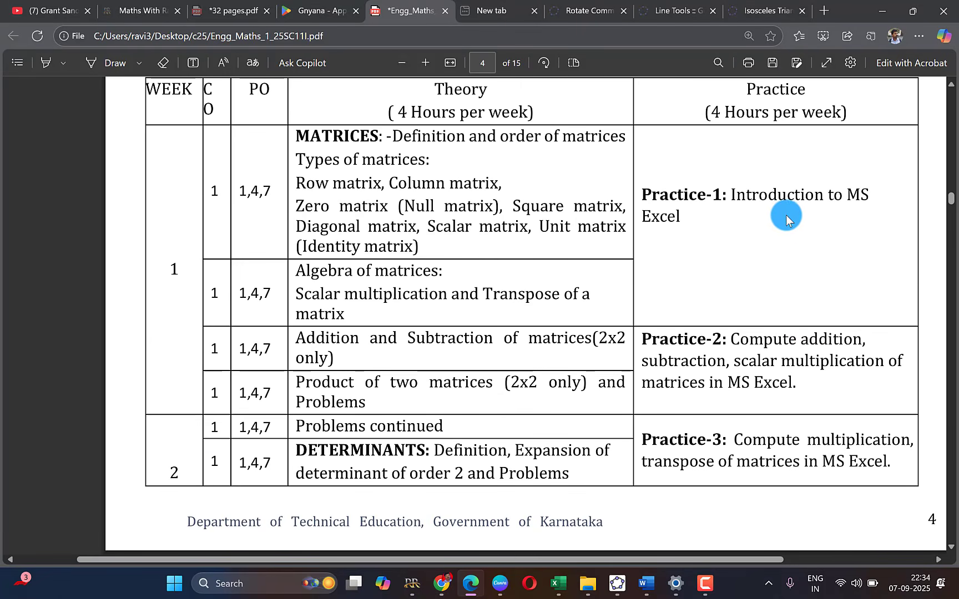
pyautogui.scroll(-3, 785, 216)
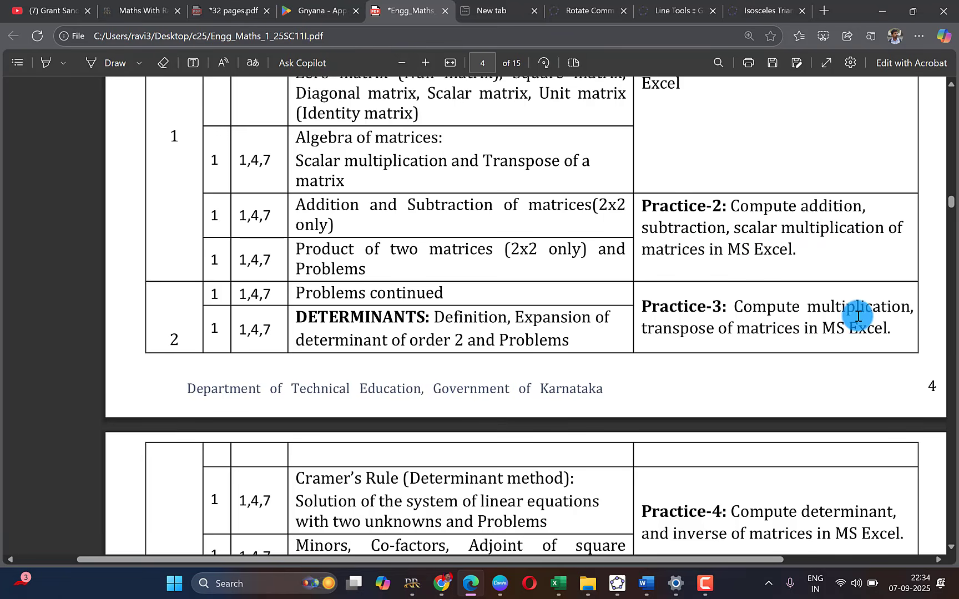
pyautogui.scroll(-2, 838, 326)
pyautogui.scroll(-3, 841, 325)
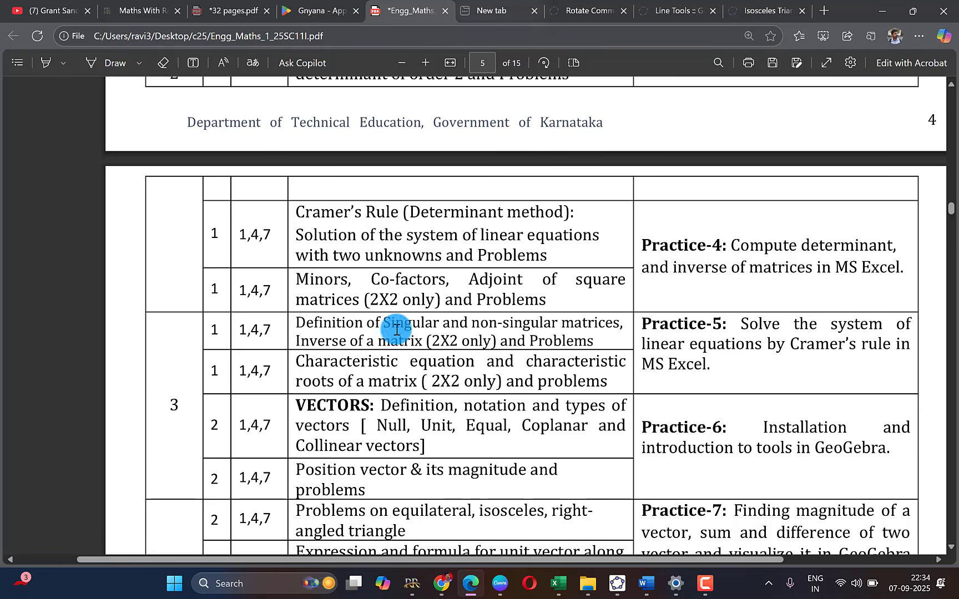
pyautogui.click(294, 16)
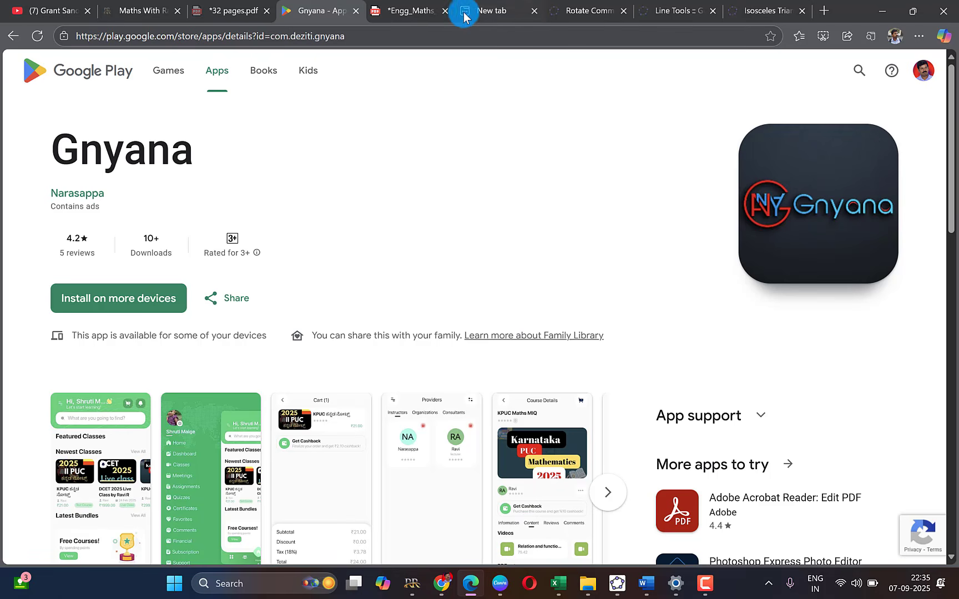
# - Return to the Engg Maths syllabus PDF and highlight the Practice-6 text "Installation and introduction to tools in GeoGebra"
pyautogui.click(413, 11)
pyautogui.scroll(-10, 834, 334)
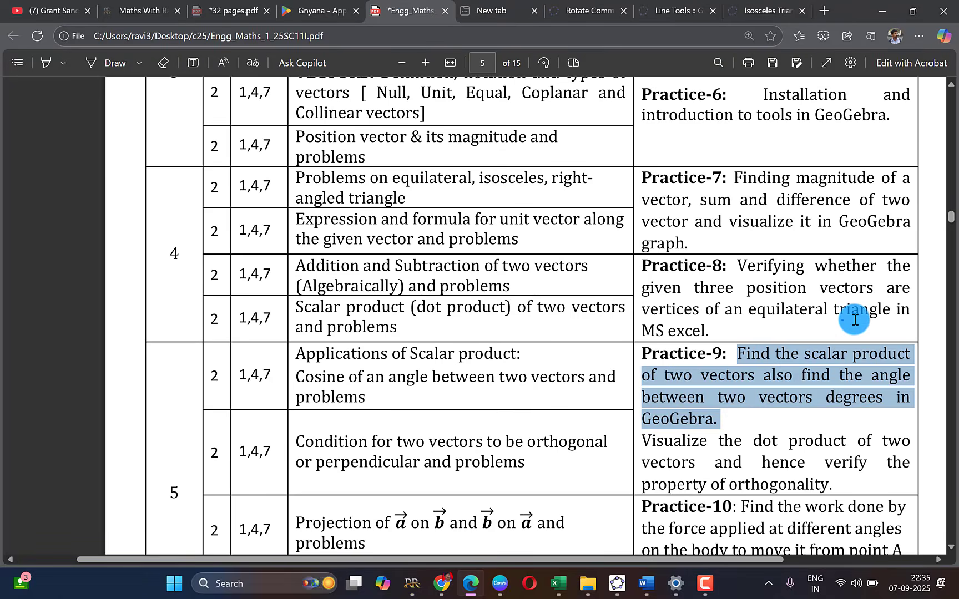
pyautogui.scroll(3, 855, 320)
pyautogui.scroll(5, 843, 311)
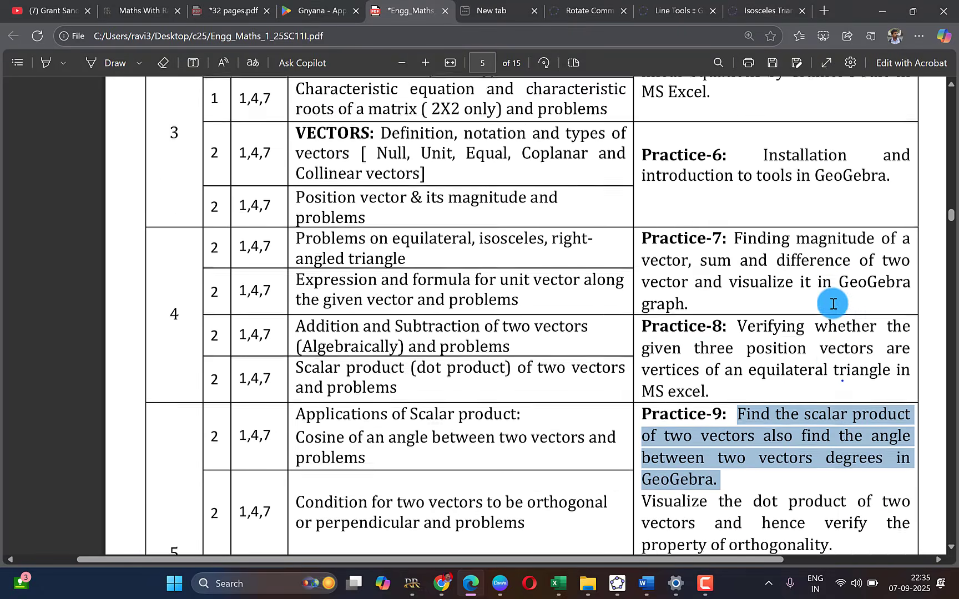
pyautogui.scroll(-1, 852, 278)
pyautogui.scroll(2, 805, 249)
pyautogui.moveTo(761, 227); pyautogui.dragTo(890, 264)
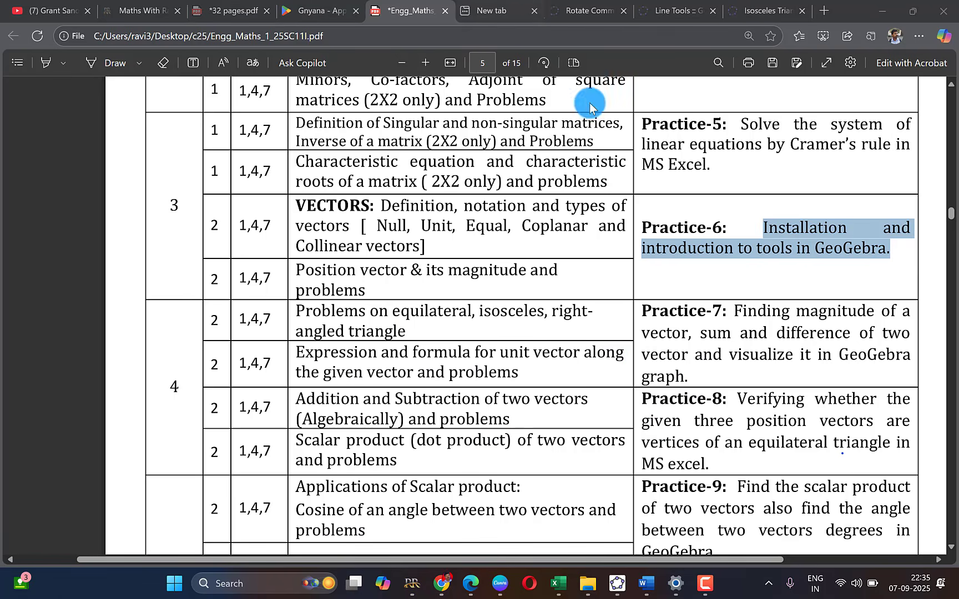
# - Switch to Chrome and run a Google search for "geogebra install" in place of the open GeoGebra page
pyautogui.moveTo(439, 593)
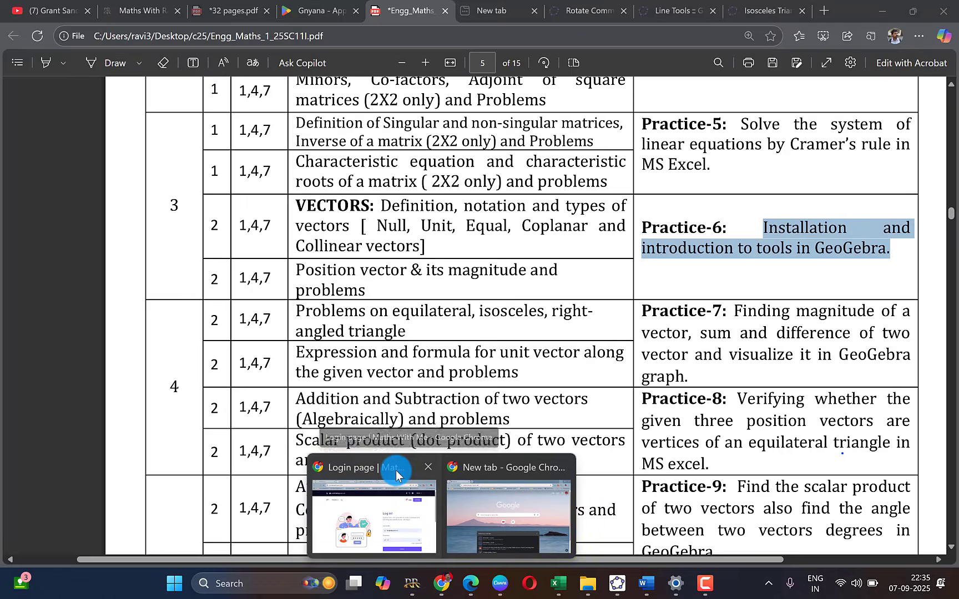
pyautogui.click(396, 470)
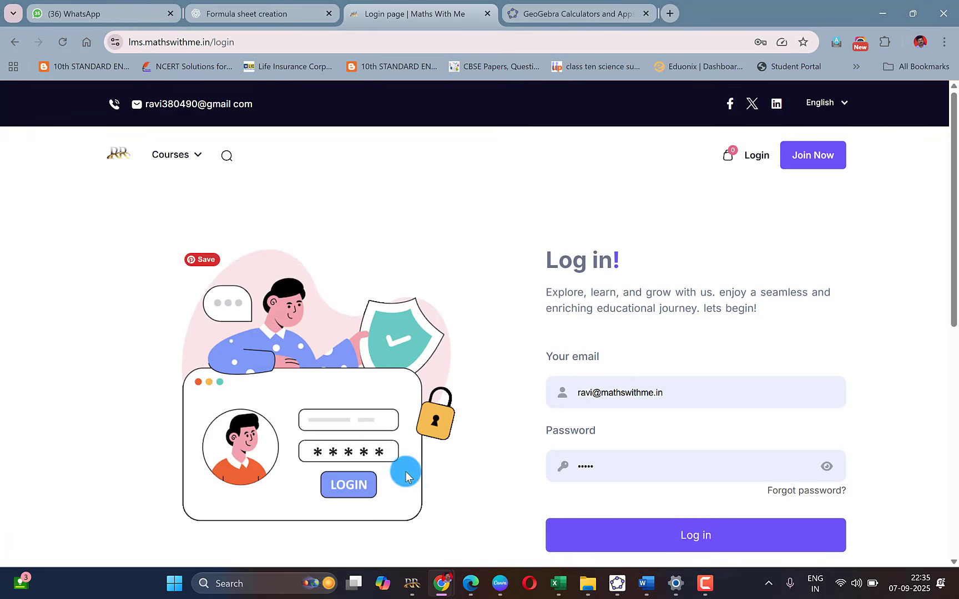
pyautogui.click(545, 19)
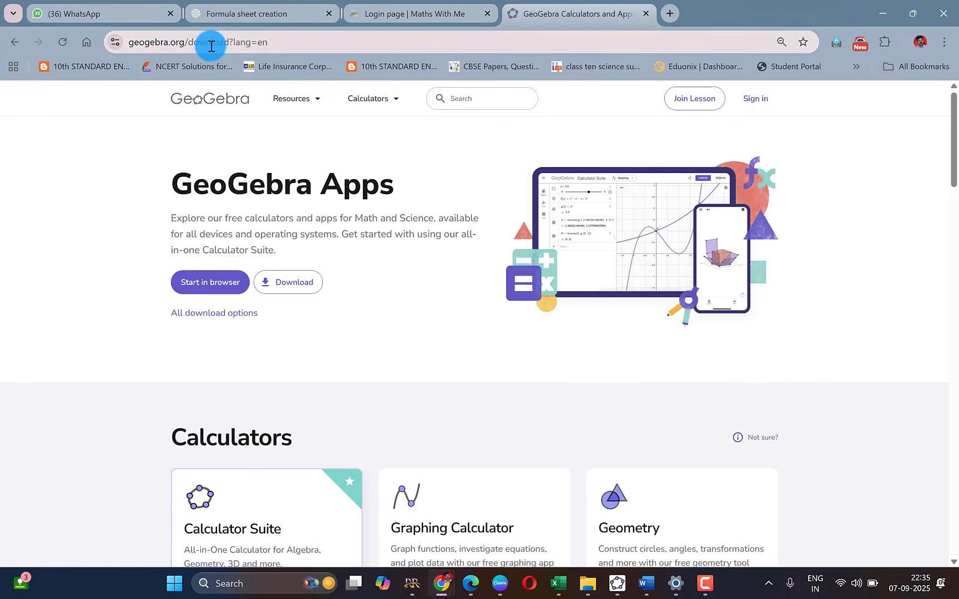
pyautogui.click(210, 42)
pyautogui.write('ge')
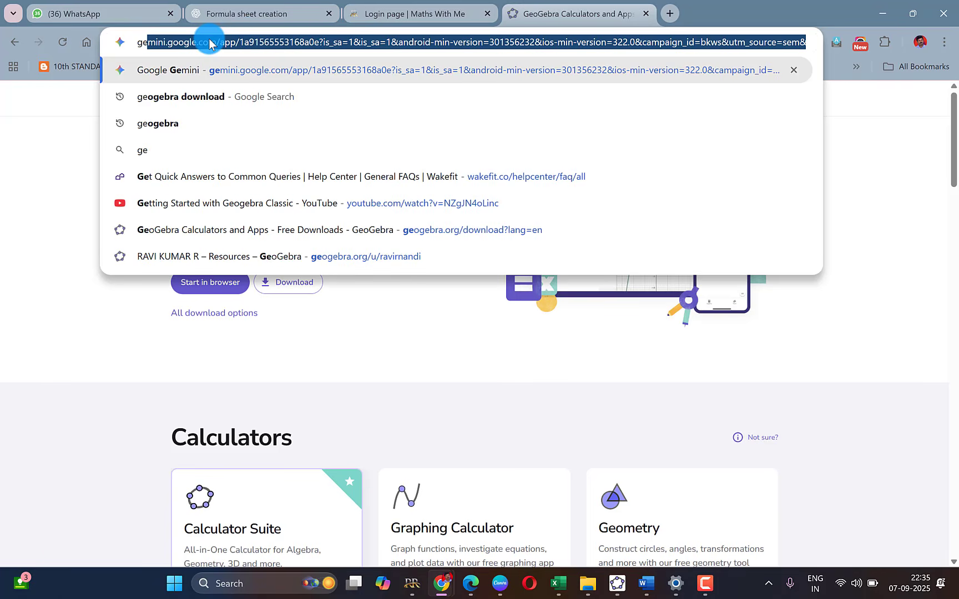
pyautogui.write('ogeb')
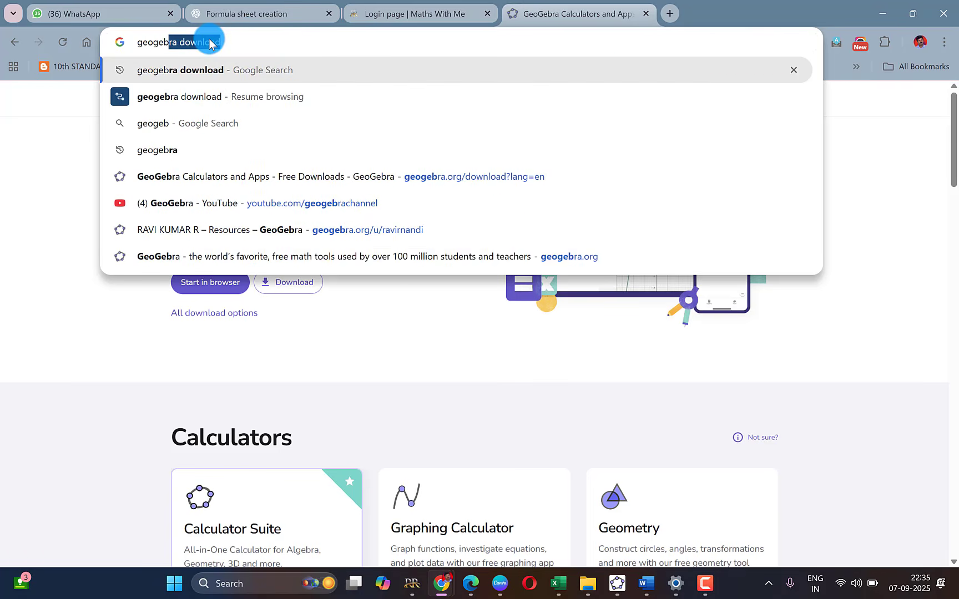
pyautogui.write('ra ins')
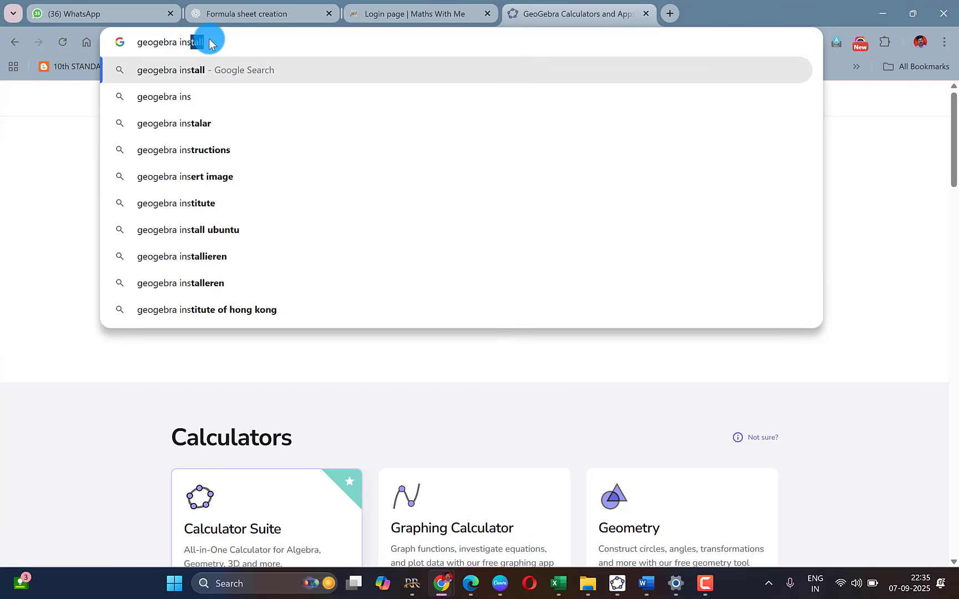
pyautogui.press('Return')
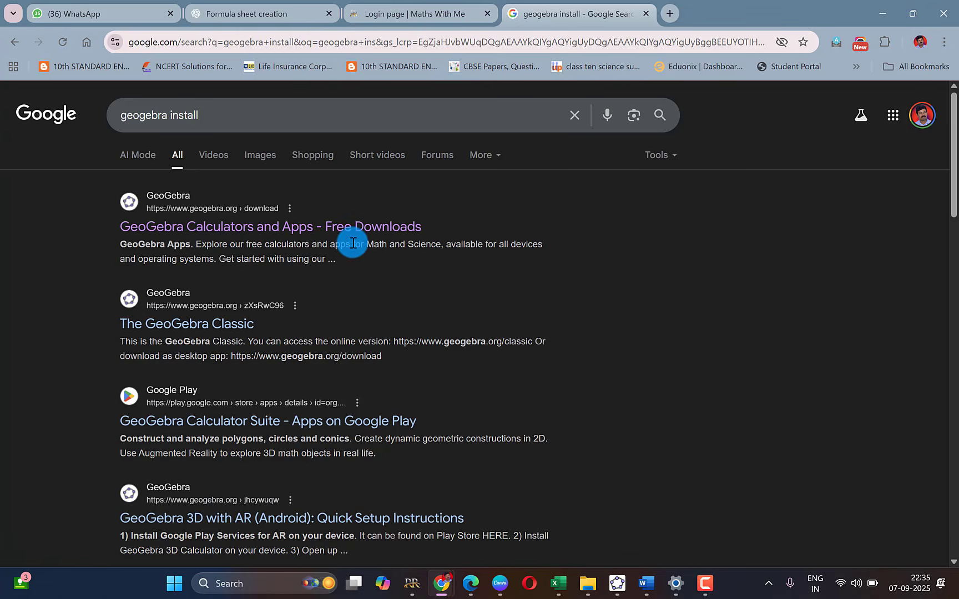
# - Open the GeoGebra Classic online app from the search results
pyautogui.scroll(-5, 548, 312)
pyautogui.scroll(-6, 596, 365)
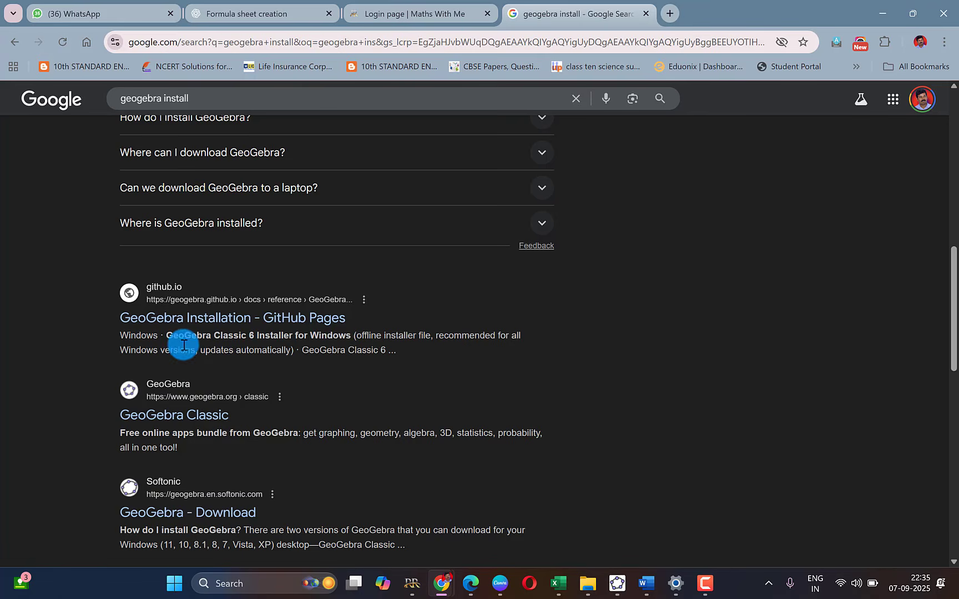
pyautogui.click(196, 421)
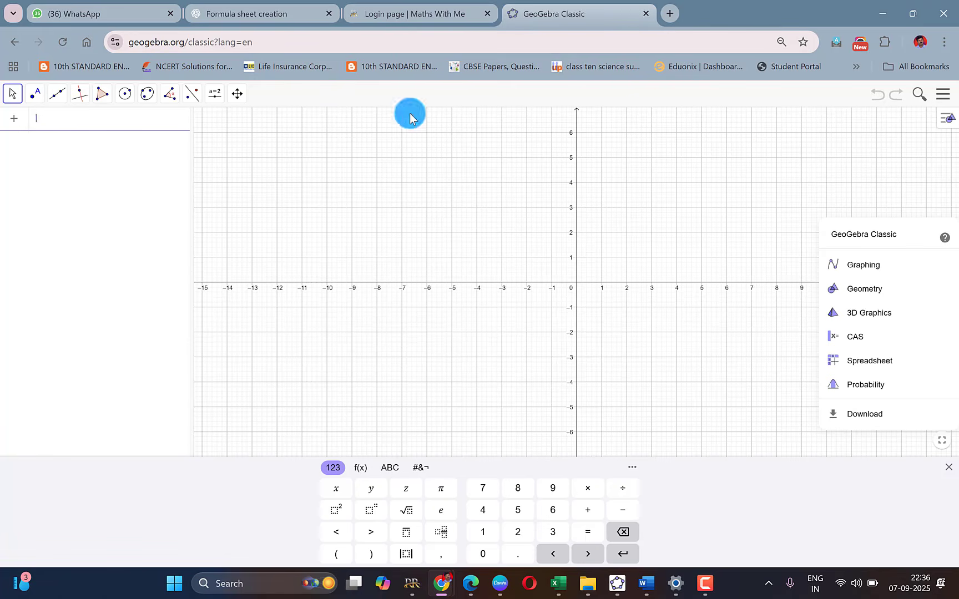
# - Go back to the search results and open the "GeoGebra Calculators and Apps - Free Downloads" page
pyautogui.click(12, 44)
pyautogui.scroll(10, 594, 378)
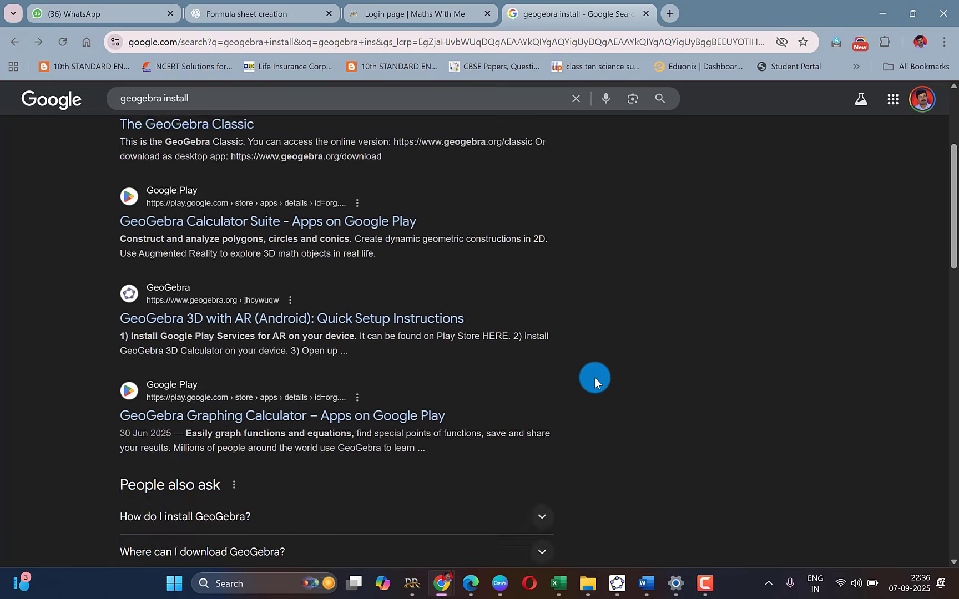
pyautogui.click(292, 229)
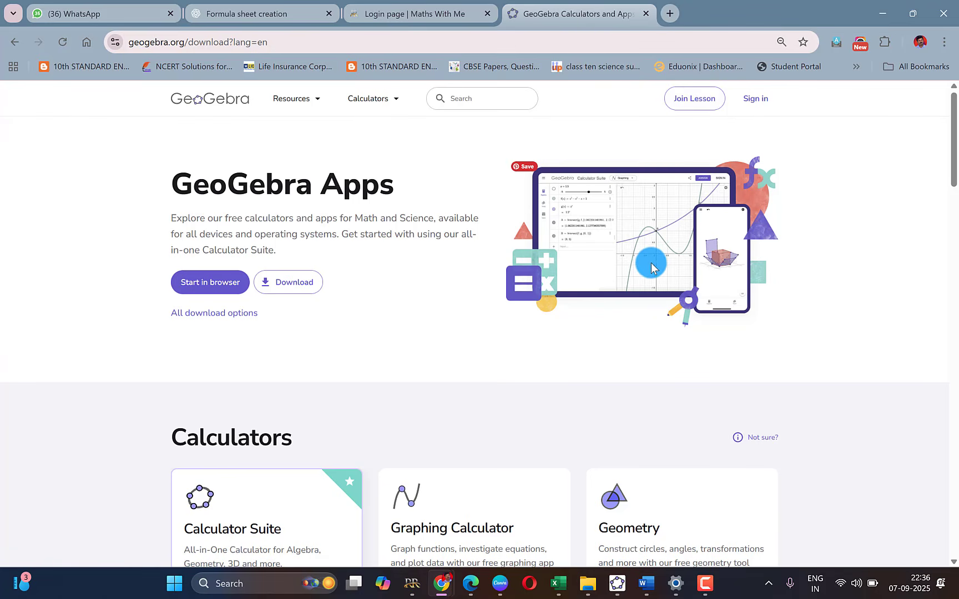
# - Examine the available calculators, online learning apps and the calculator feature comparison table on the GeoGebra Apps page
pyautogui.scroll(-2, 652, 269)
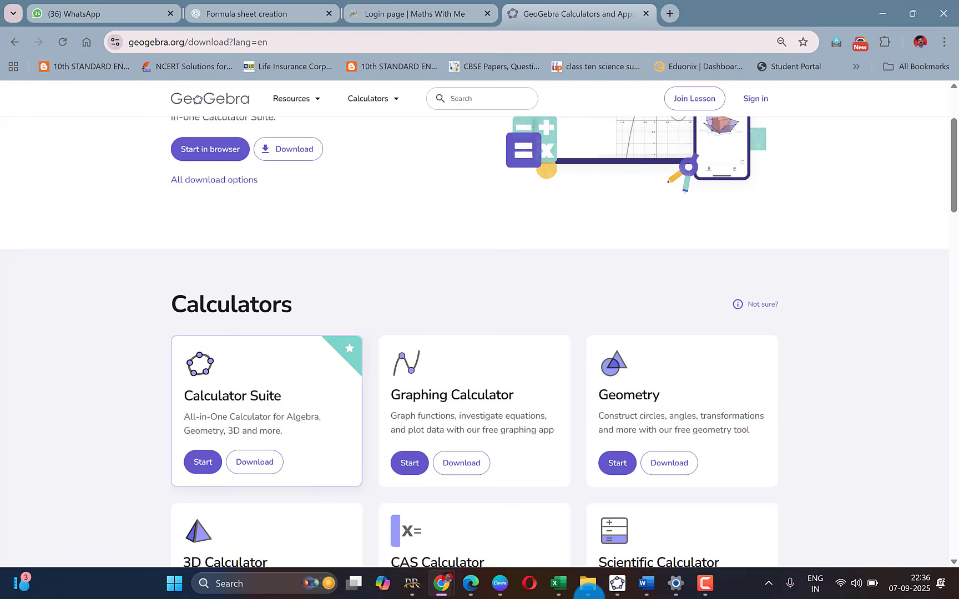
pyautogui.scroll(-3, 755, 420)
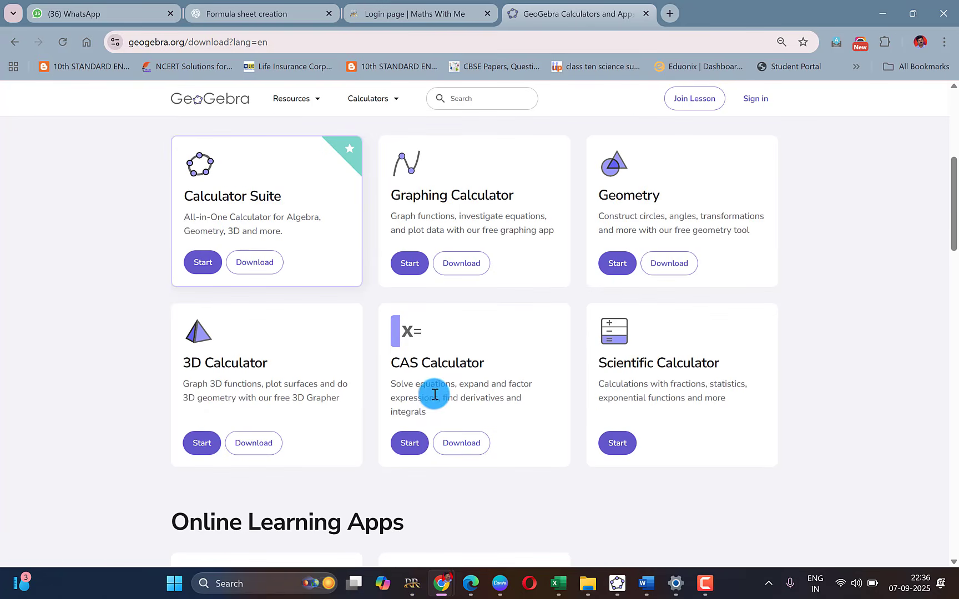
pyautogui.scroll(-4, 749, 400)
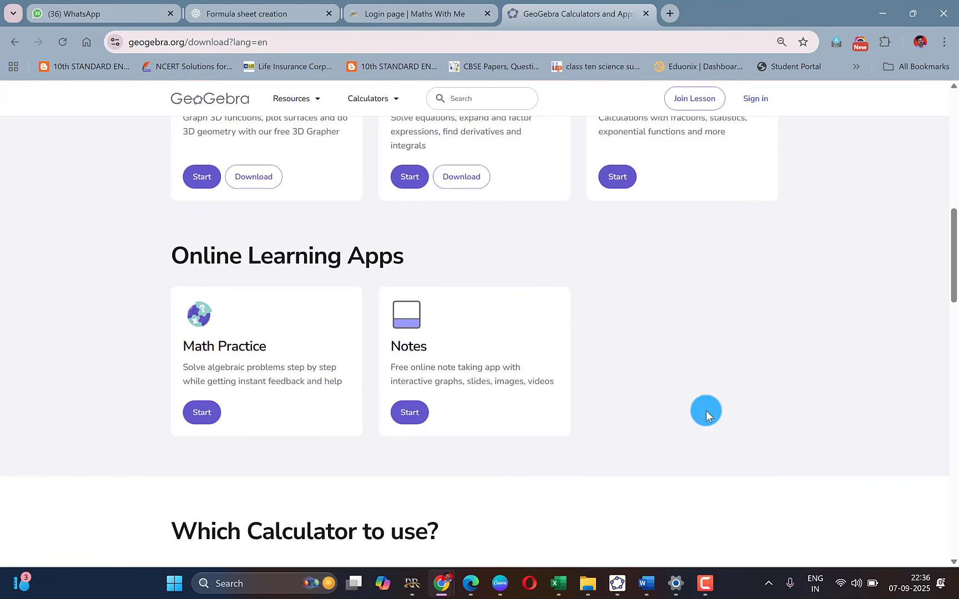
pyautogui.scroll(-7, 720, 391)
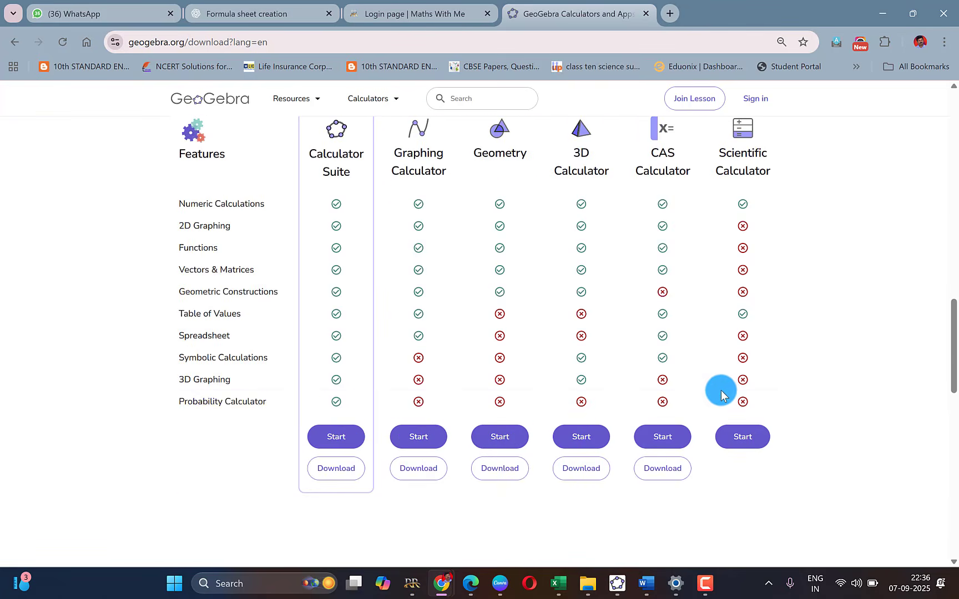
pyautogui.scroll(11, 721, 391)
pyautogui.scroll(5, 725, 393)
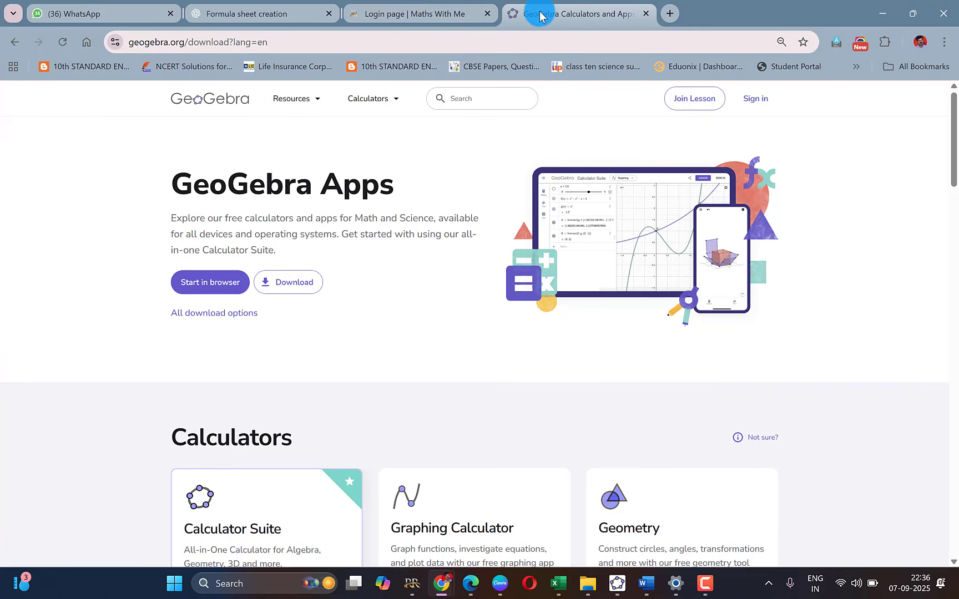
pyautogui.scroll(-6, 719, 417)
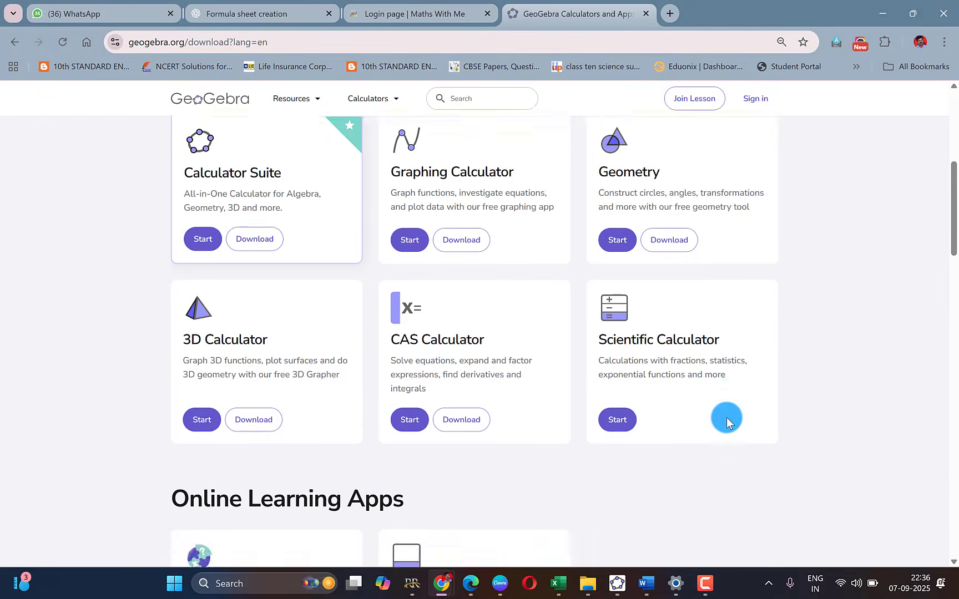
pyautogui.scroll(7, 730, 416)
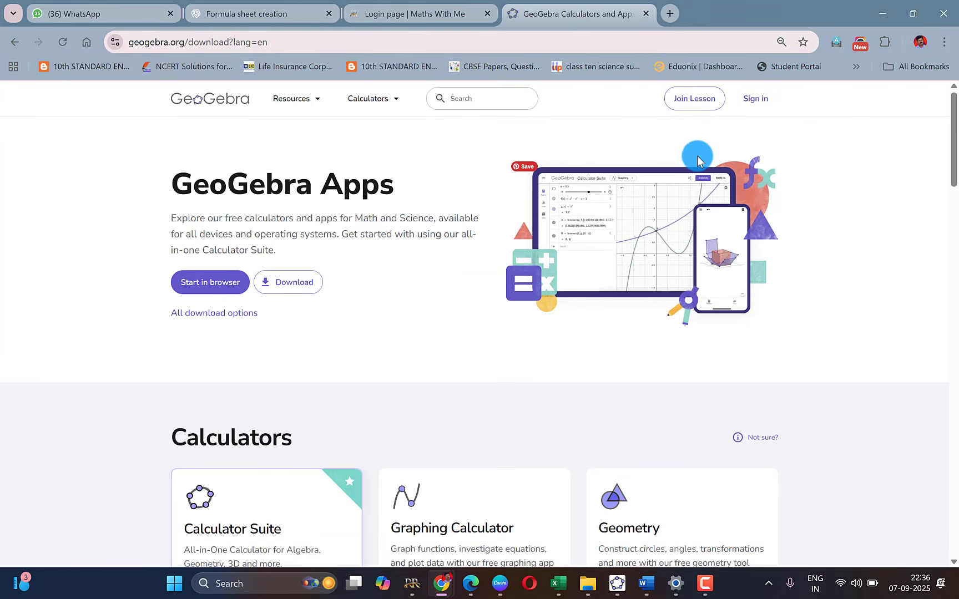
# - View the topics offered under Resources and the apps offered under Calculators on the GeoGebra site
pyautogui.click(306, 96)
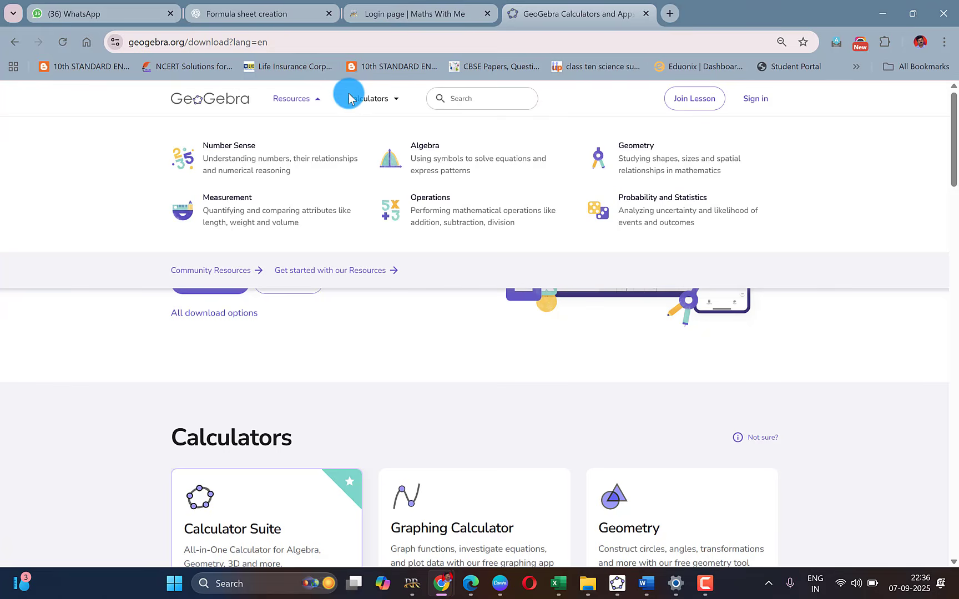
pyautogui.click(383, 98)
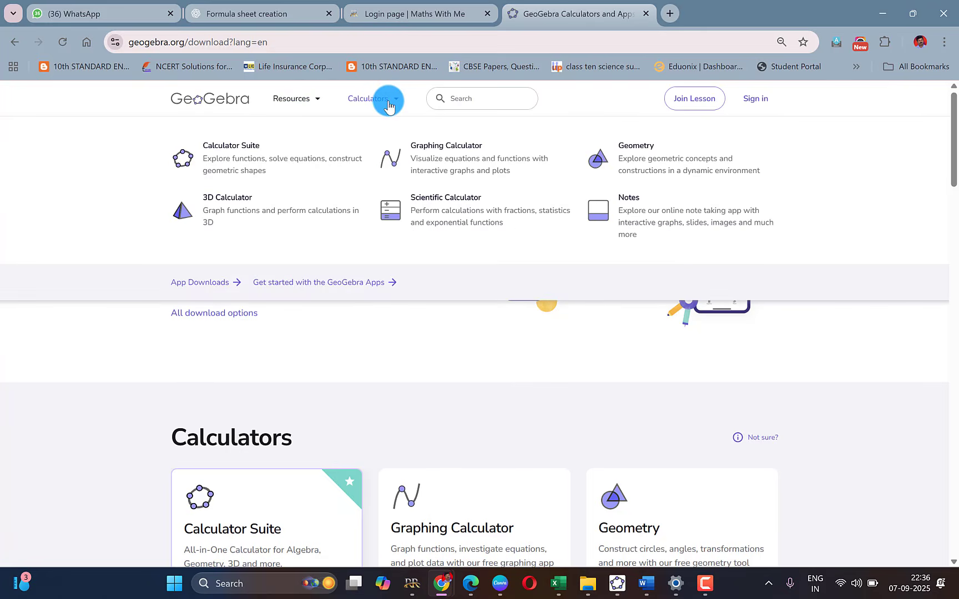
pyautogui.click(385, 99)
# - Find Installation Options near the end of the download page and open its complete list of download options
pyautogui.scroll(-6, 661, 266)
pyautogui.scroll(-15, 661, 262)
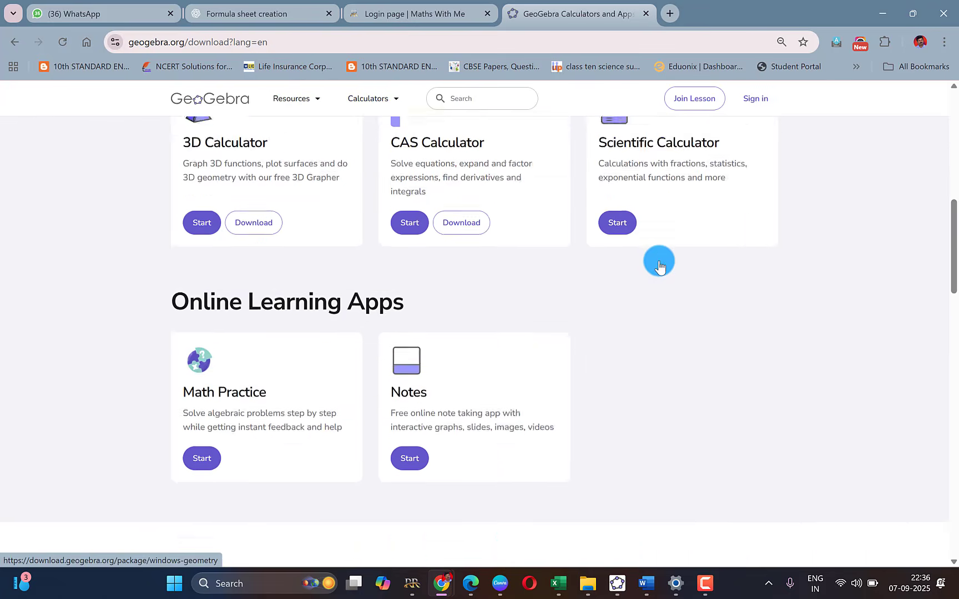
pyautogui.scroll(-14, 659, 260)
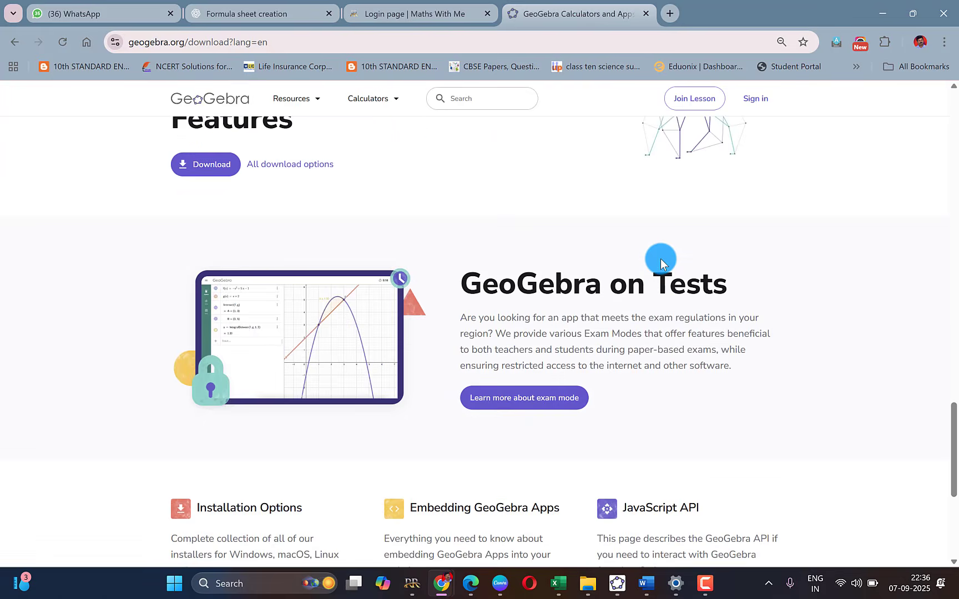
pyautogui.scroll(20, 662, 255)
pyautogui.scroll(12, 661, 254)
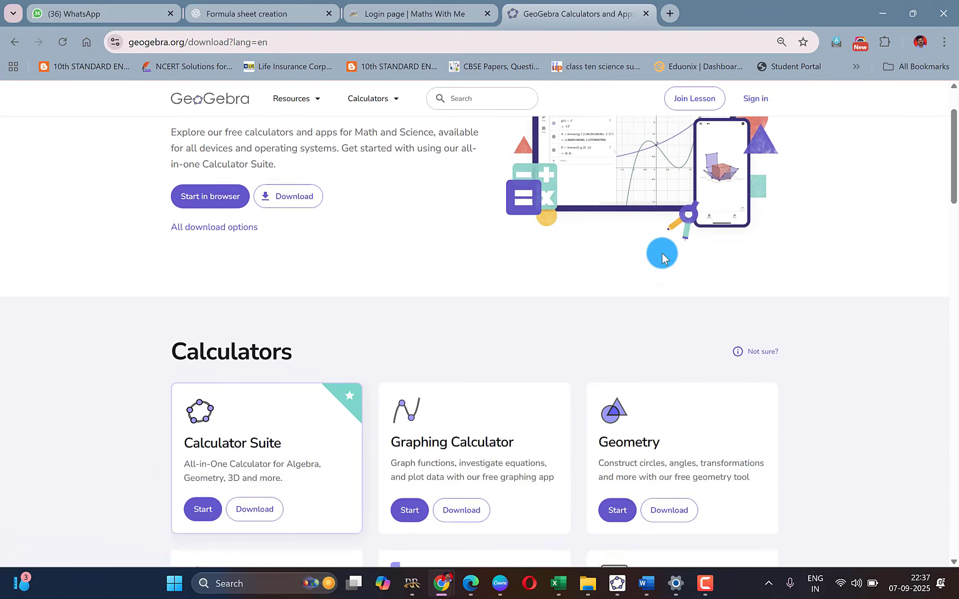
pyautogui.scroll(-20, 144, 221)
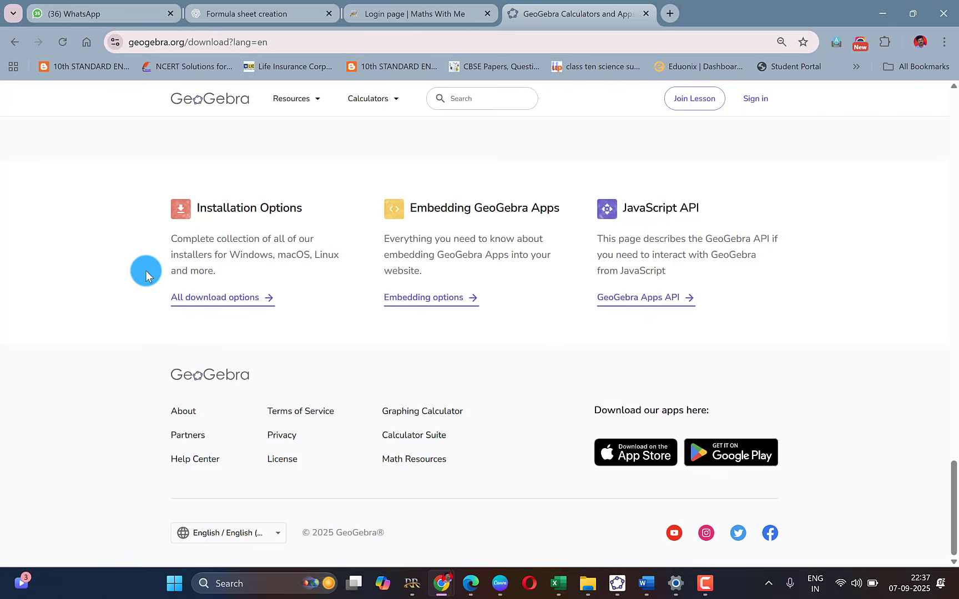
pyautogui.press('F9')
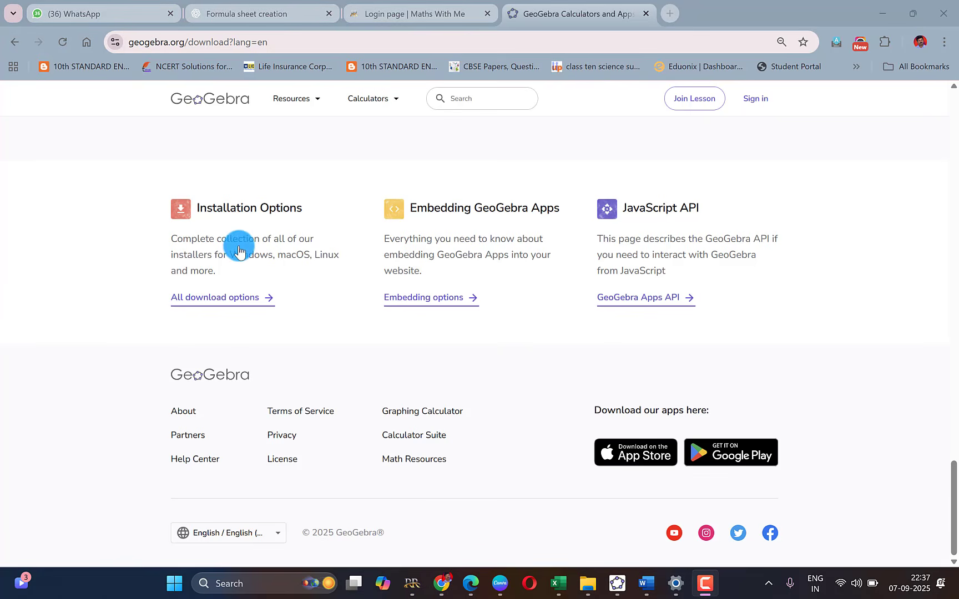
pyautogui.click(241, 298)
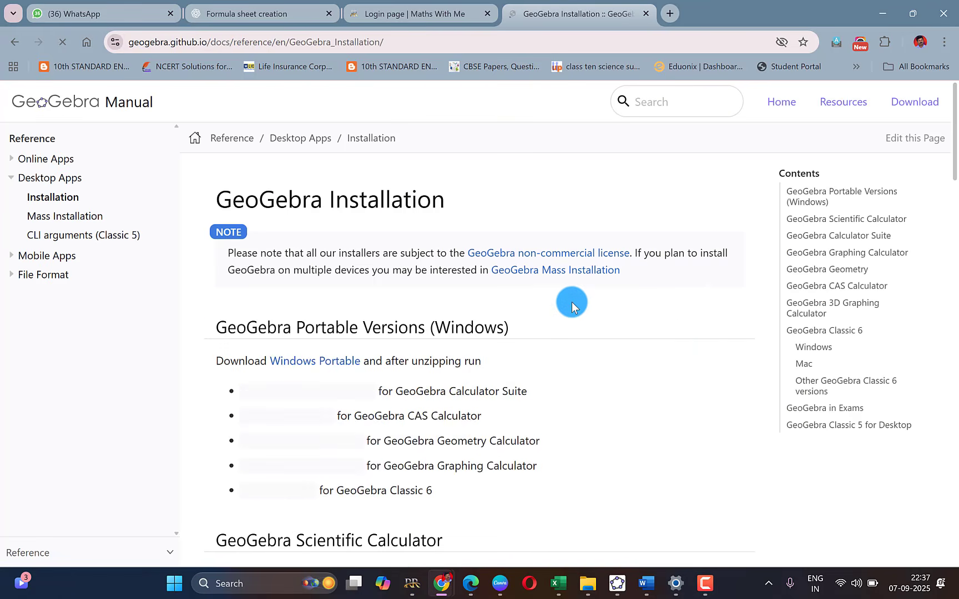
# - Look through the GeoGebra Installation page and return to the GeoGebra Apps download page
pyautogui.scroll(-10, 704, 335)
pyautogui.scroll(10, 704, 334)
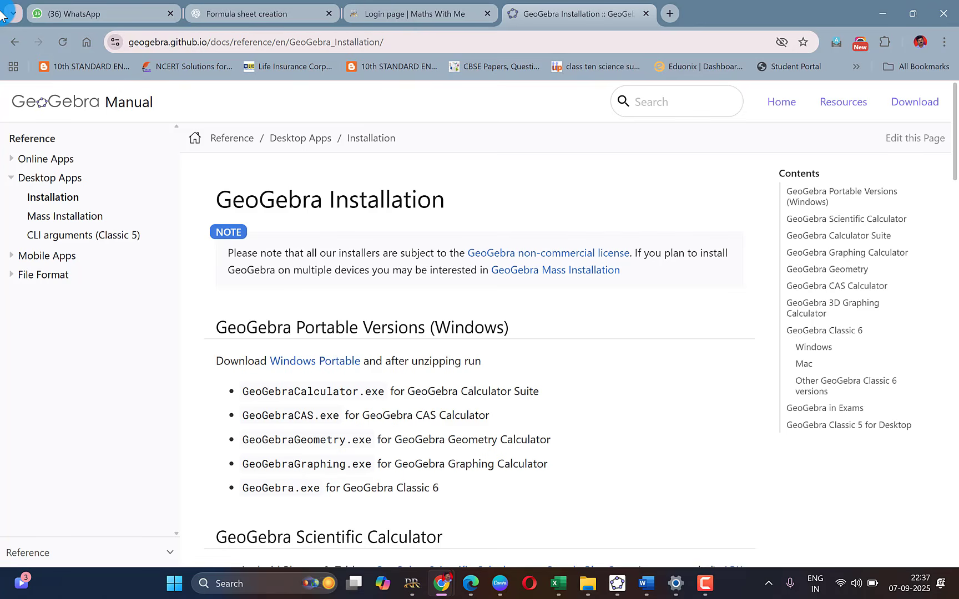
pyautogui.click(16, 44)
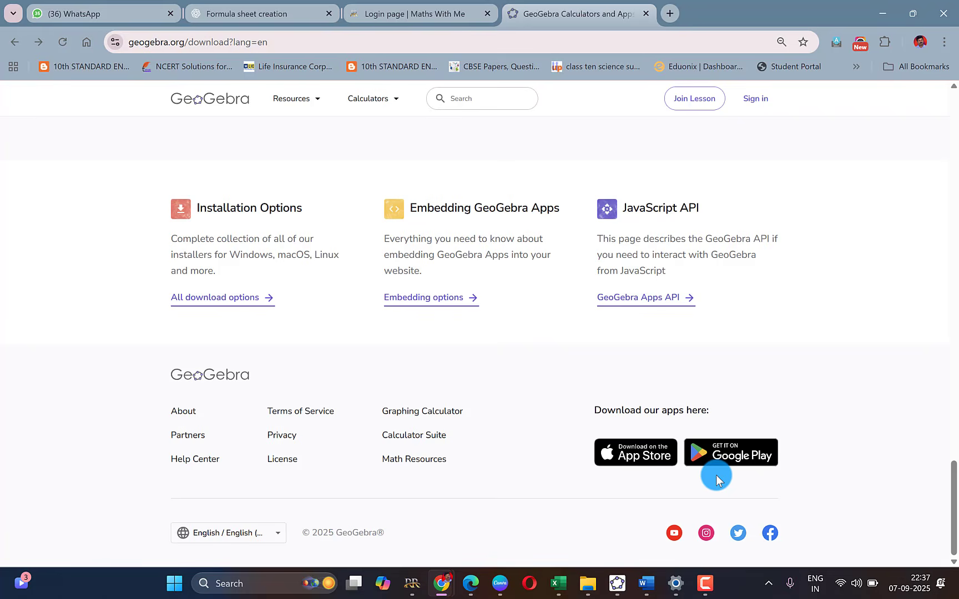
# - Return to the start of the GeoGebra Apps page and open the browser's download history to view the GeoGebra installer
pyautogui.scroll(10, 716, 445)
pyautogui.scroll(15, 715, 444)
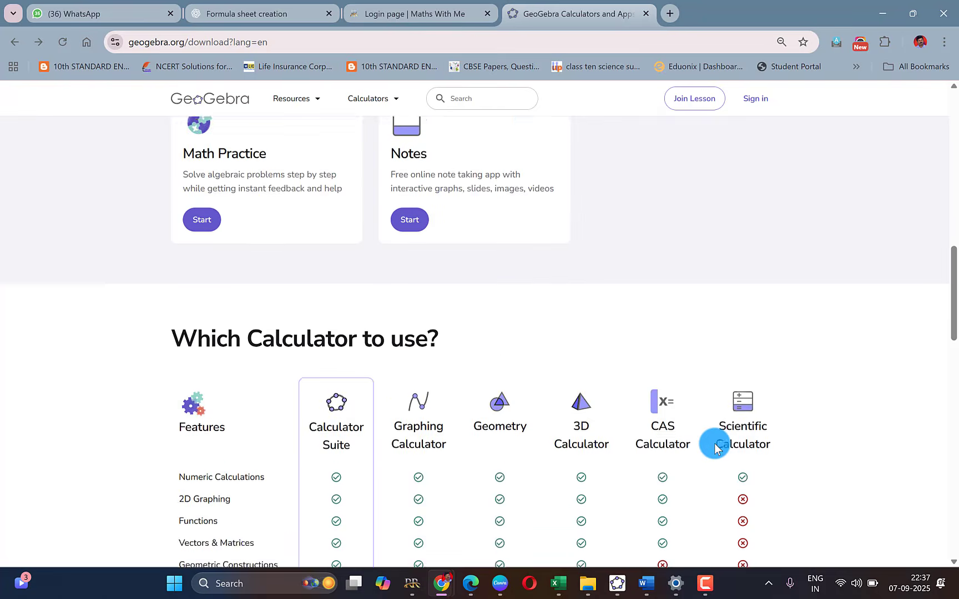
pyautogui.scroll(2, 715, 447)
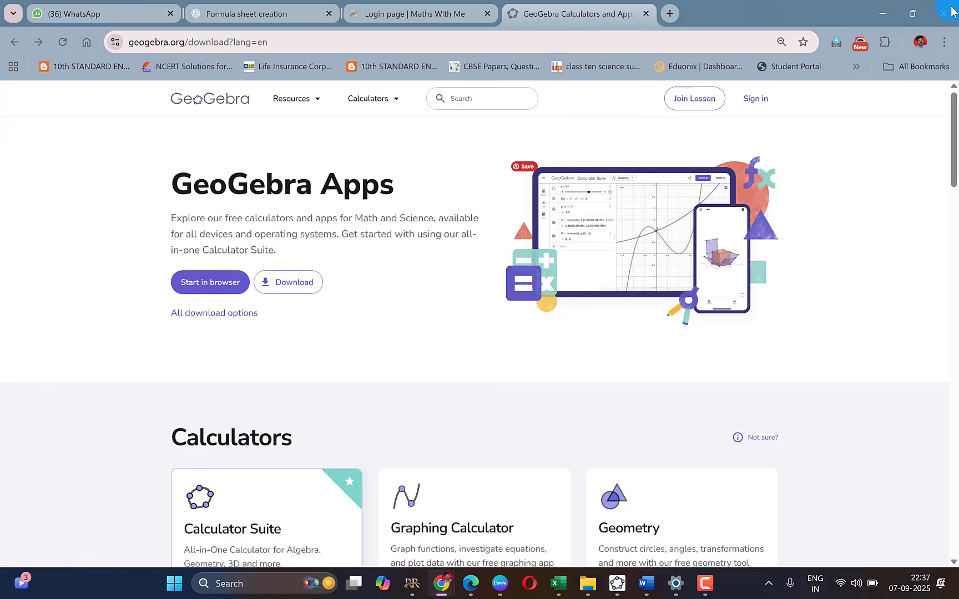
pyautogui.hotkey('ctrl', 'j')
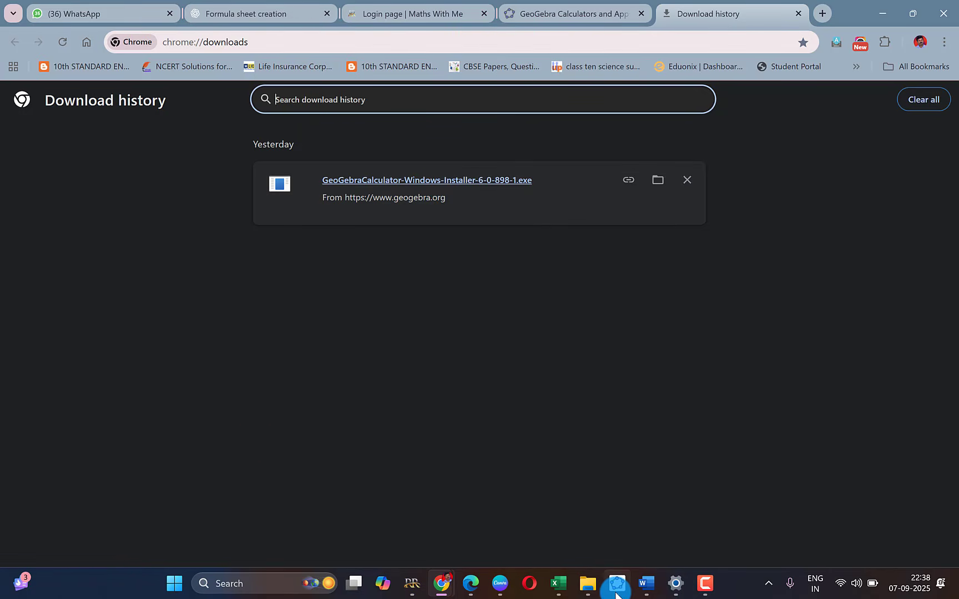
# - Switch to the GeoGebra Calculator Suite and look through its graphing tools from Basic Tools to Circles
pyautogui.moveTo(616, 593)
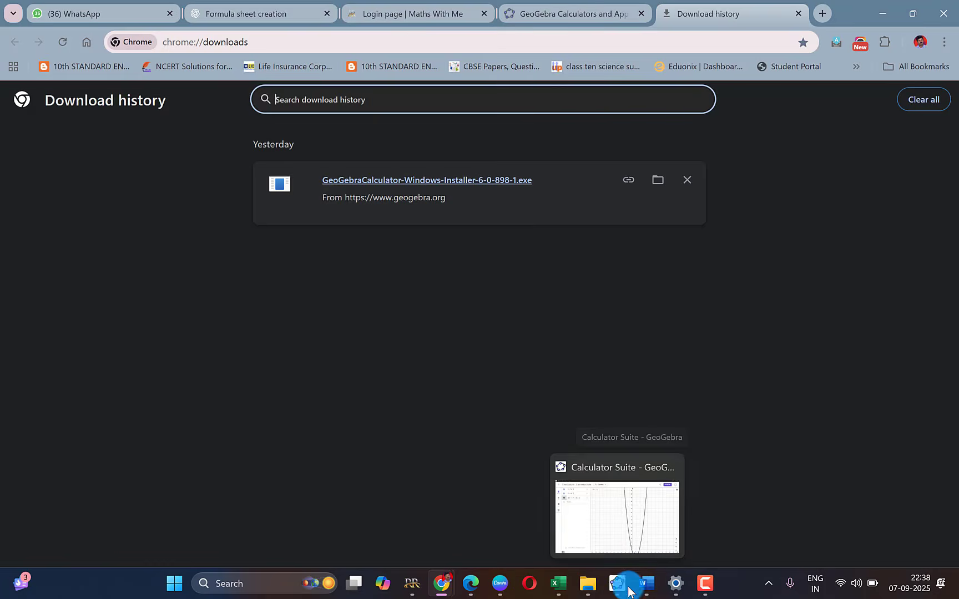
pyautogui.click(627, 590)
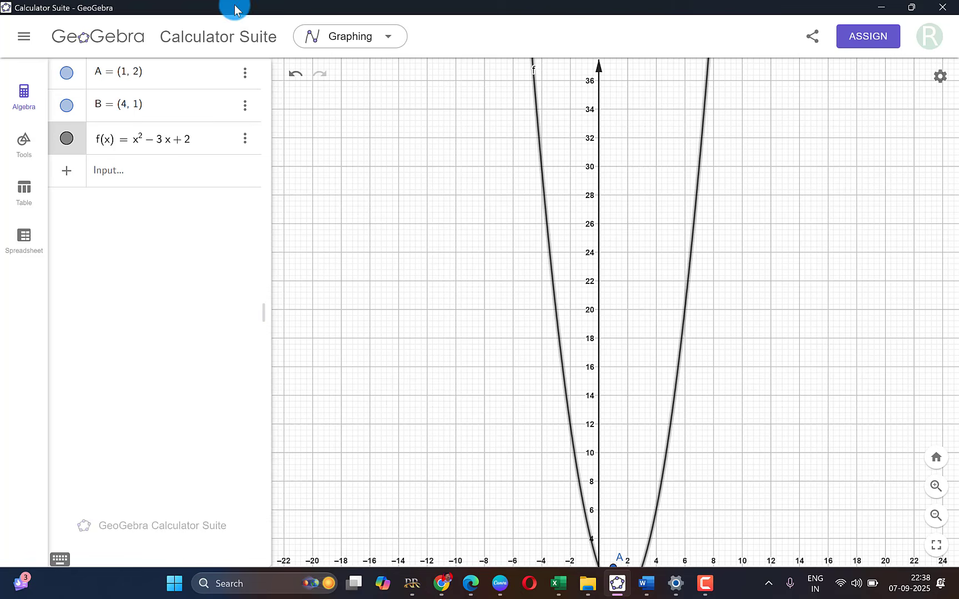
pyautogui.click(22, 114)
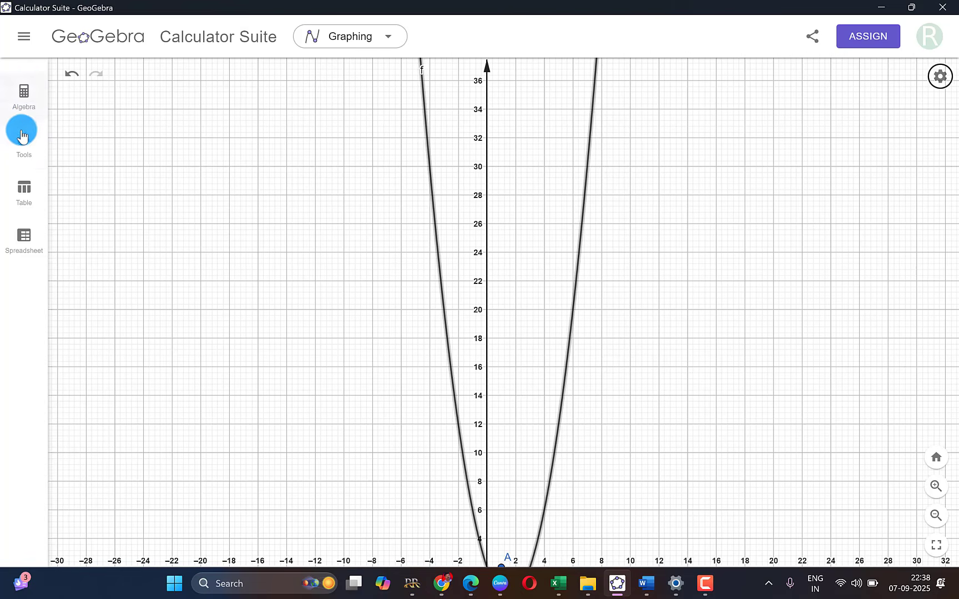
pyautogui.click(22, 145)
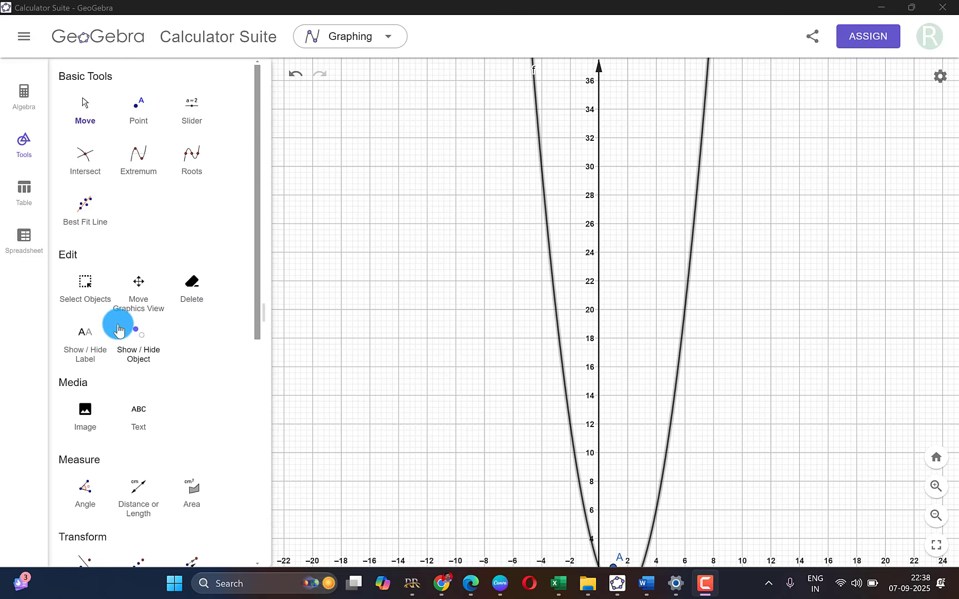
pyautogui.scroll(-7, 166, 344)
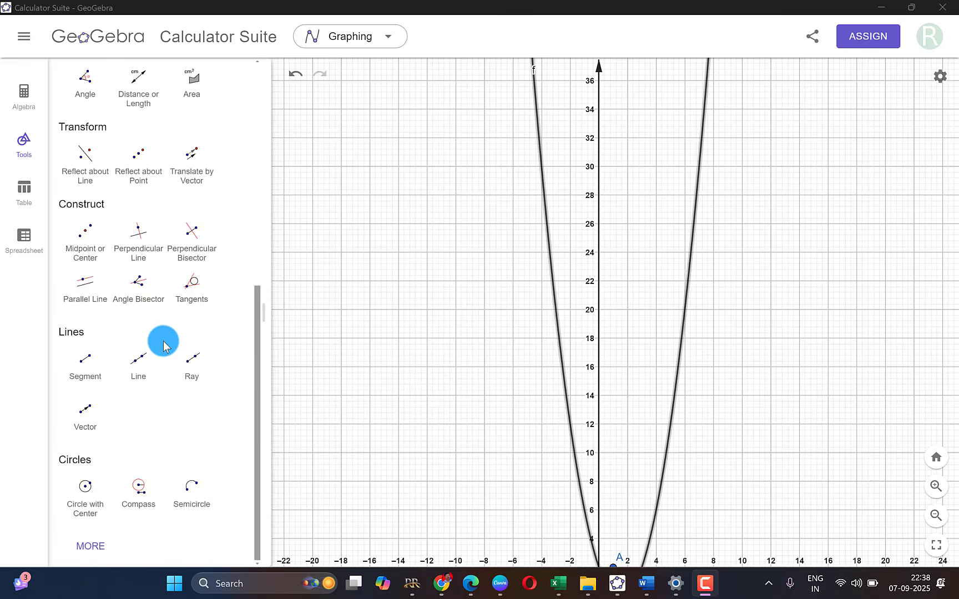
pyautogui.scroll(8, 164, 345)
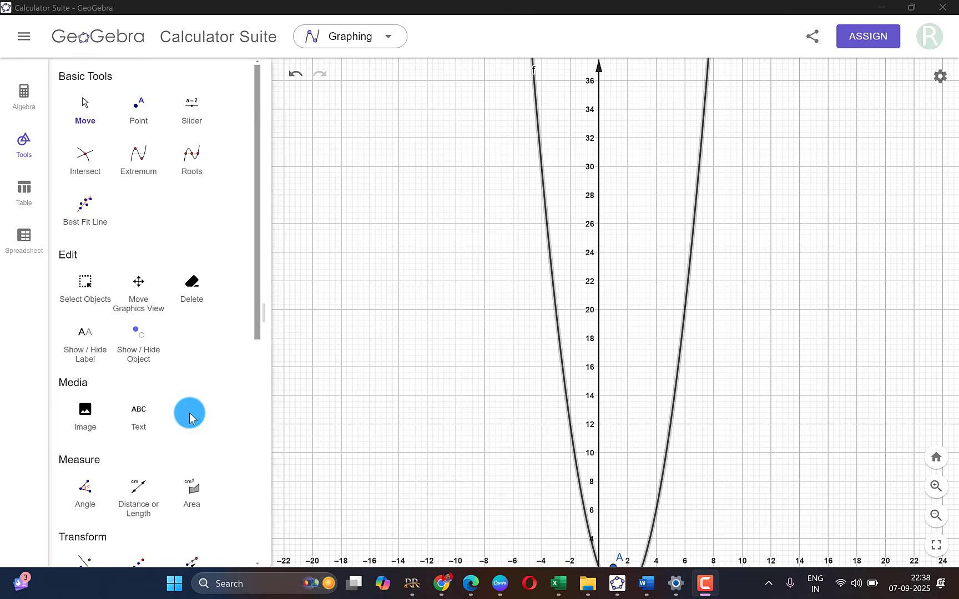
# - View the Table and Spreadsheet views and the list of calculators available in the Calculator Suite
pyautogui.click(23, 191)
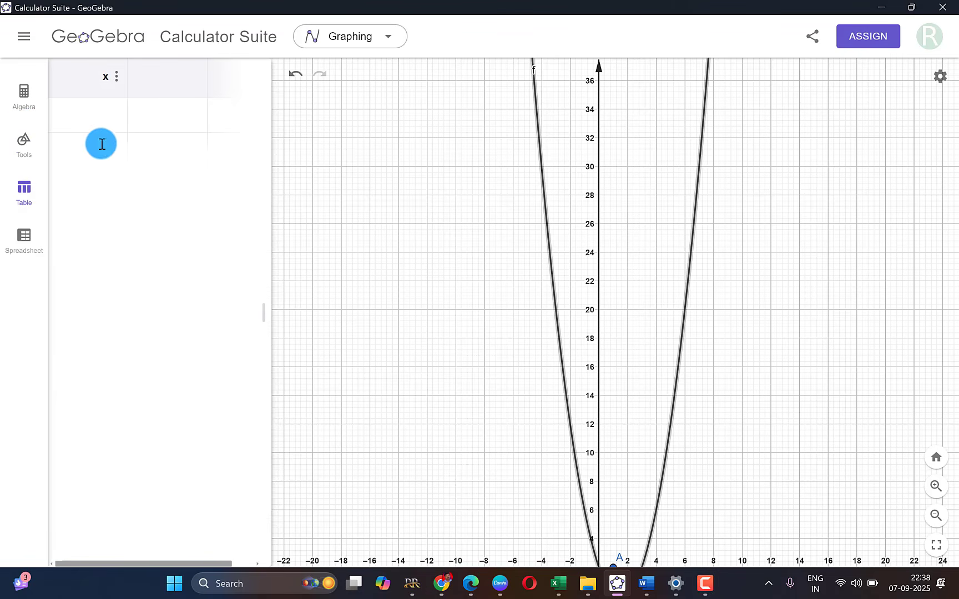
pyautogui.click(20, 254)
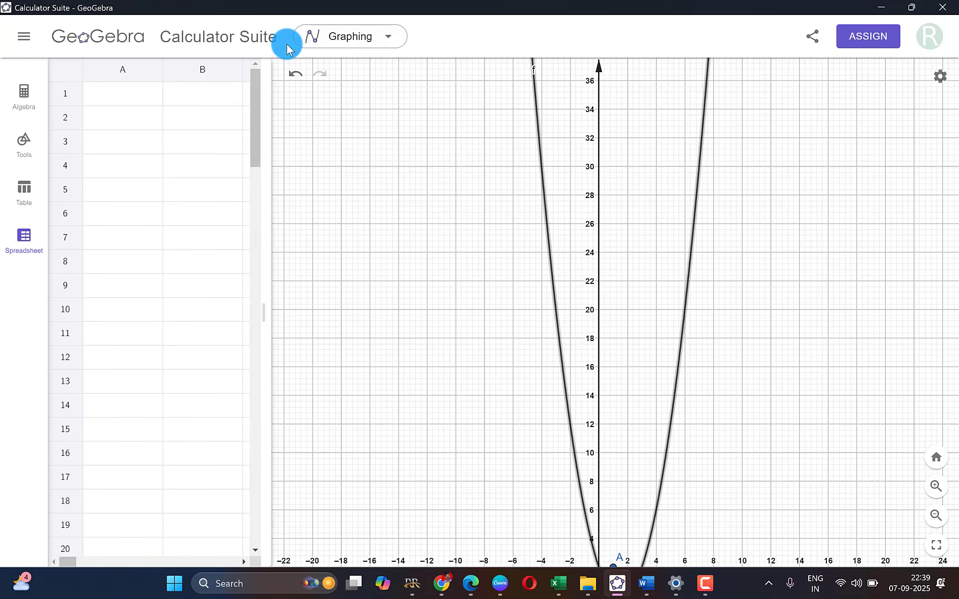
pyautogui.click(370, 40)
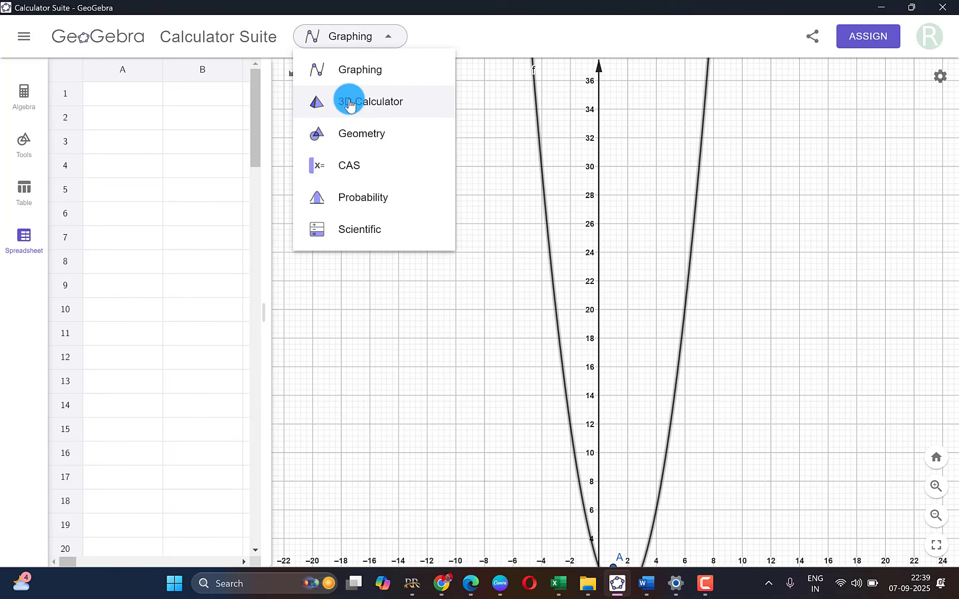
pyautogui.click(615, 305)
# - Return to the Algebra view and examine points A and B and the parabola of f(x) on the graph
pyautogui.click(15, 98)
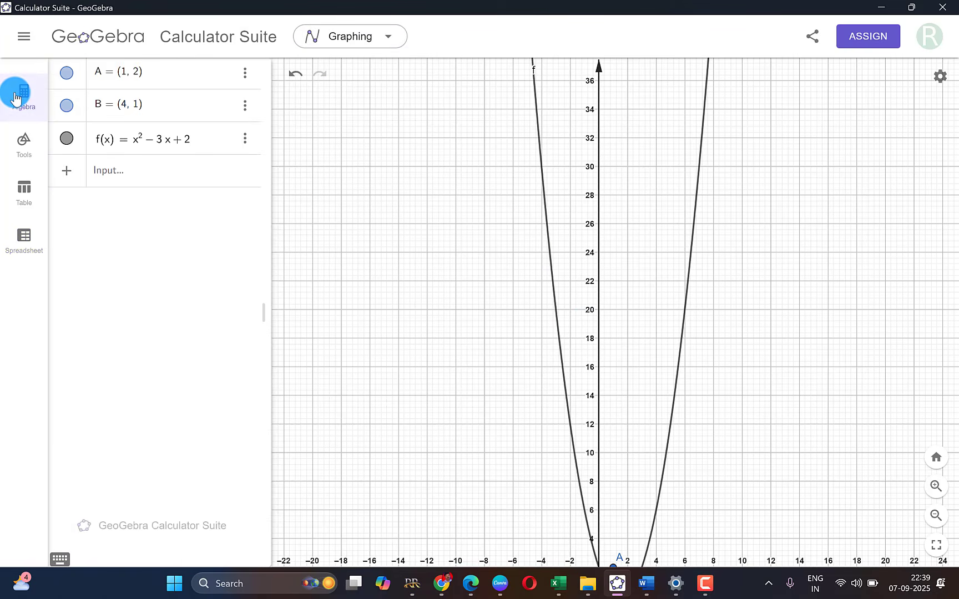
pyautogui.click(188, 73)
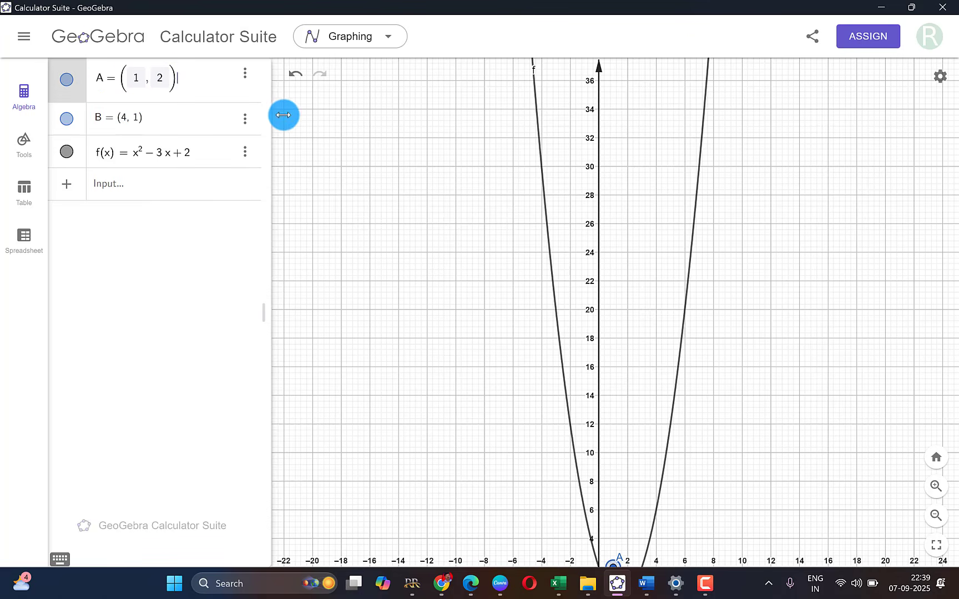
pyautogui.click(304, 118)
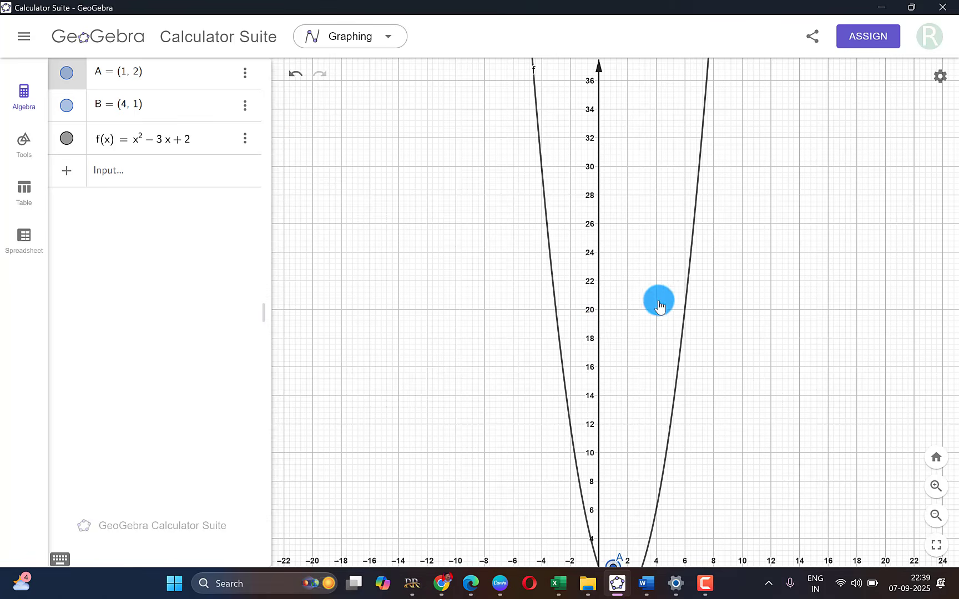
pyautogui.scroll(-4, 663, 302)
pyautogui.scroll(-3, 914, 422)
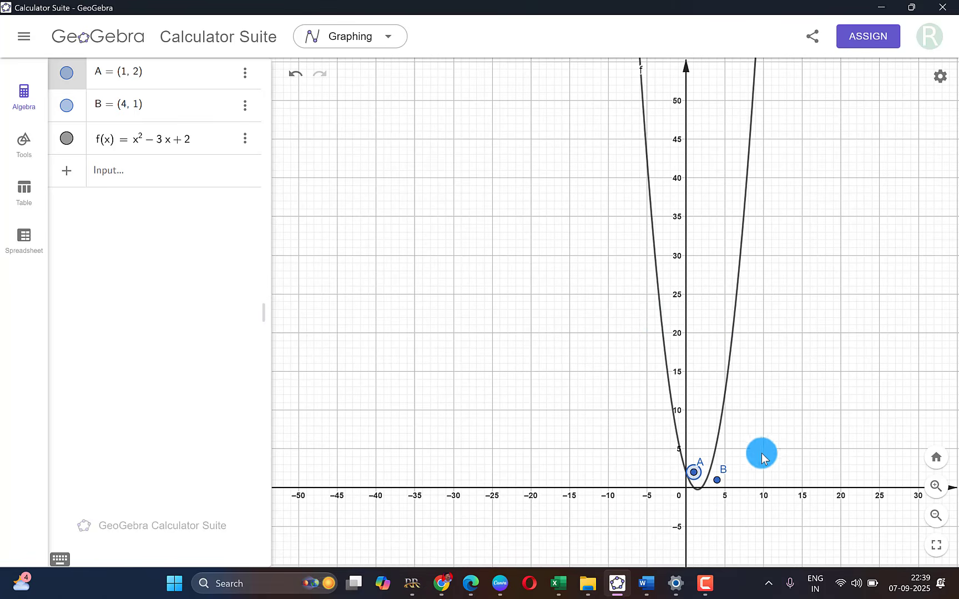
pyautogui.moveTo(590, 394); pyautogui.dragTo(559, 146)
pyautogui.moveTo(610, 293); pyautogui.dragTo(488, 363)
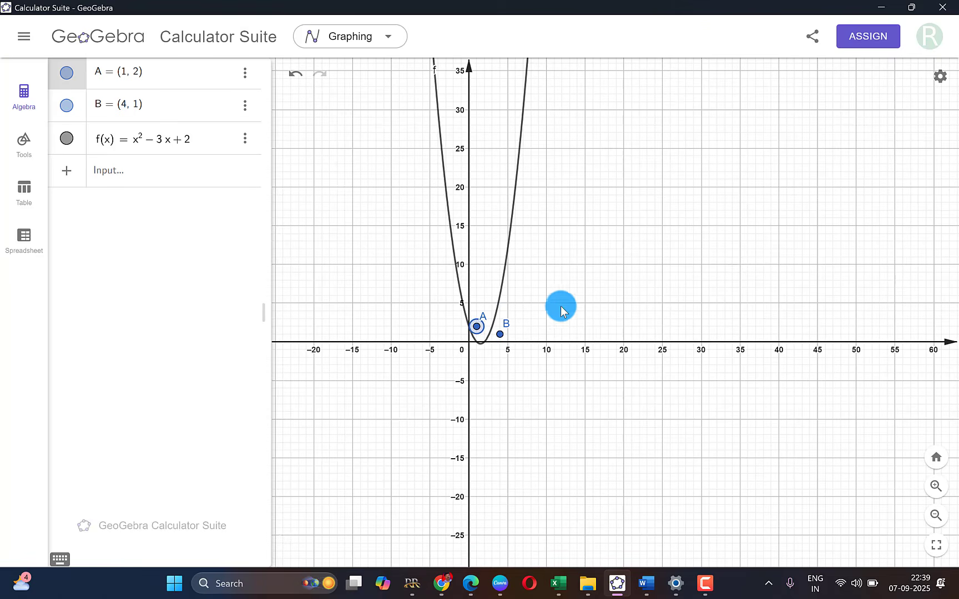
pyautogui.scroll(2, 556, 320)
pyautogui.moveTo(544, 278); pyautogui.dragTo(605, 322)
pyautogui.scroll(5, 604, 320)
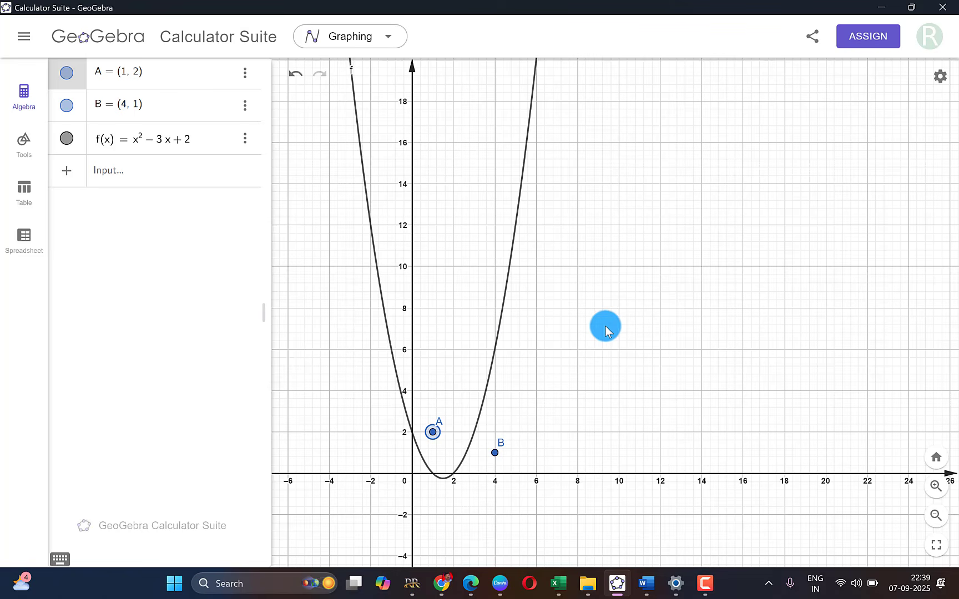
pyautogui.scroll(-2, 559, 364)
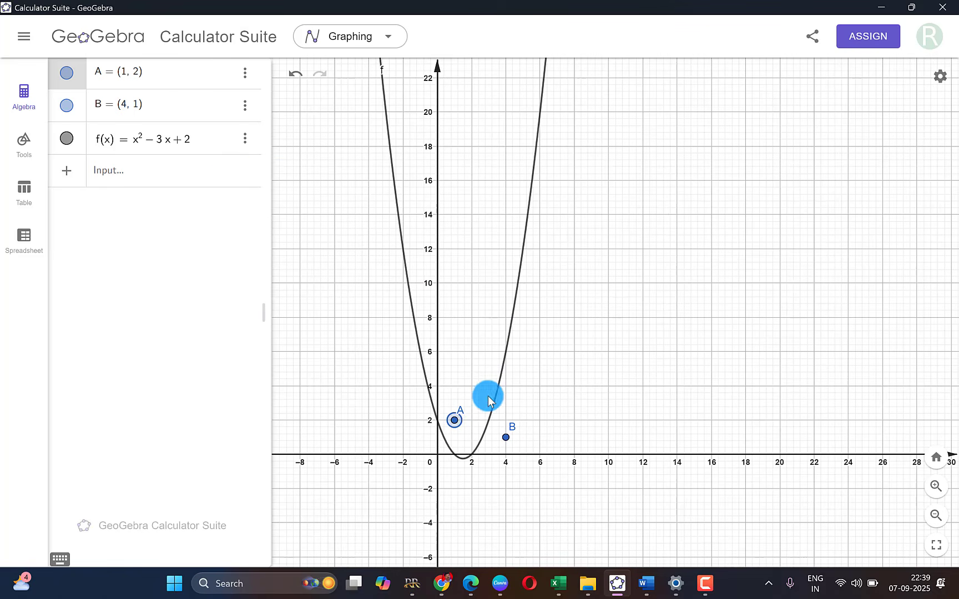
pyautogui.scroll(-2, 595, 384)
pyautogui.moveTo(685, 454); pyautogui.dragTo(675, 177)
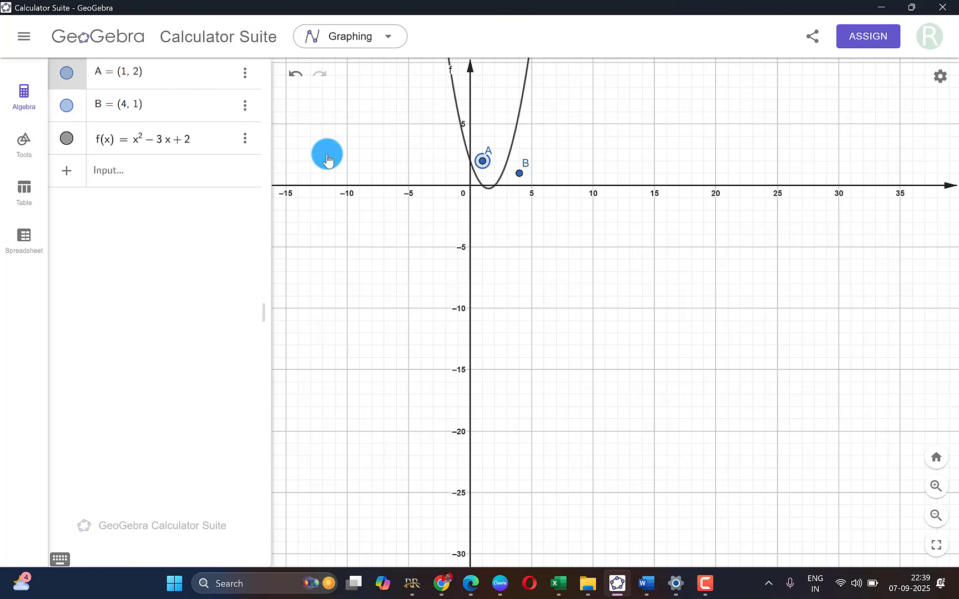
pyautogui.click(524, 178)
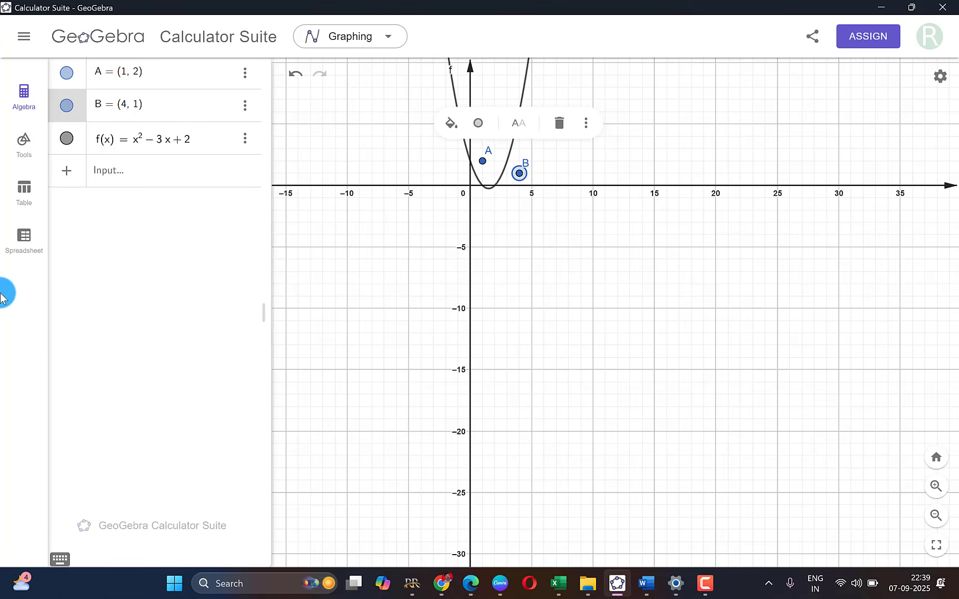
pyautogui.scroll(1, 527, 294)
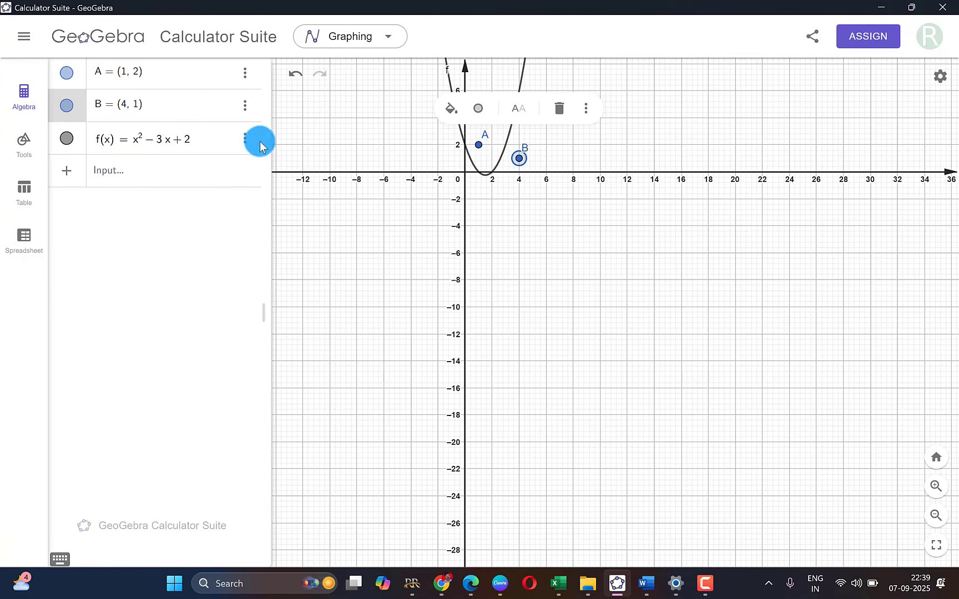
# - Replace the f(x) function entry in the Algebra view with line(A, B) to draw the line through points A and B
pyautogui.click(216, 146)
pyautogui.press('BackSpace')
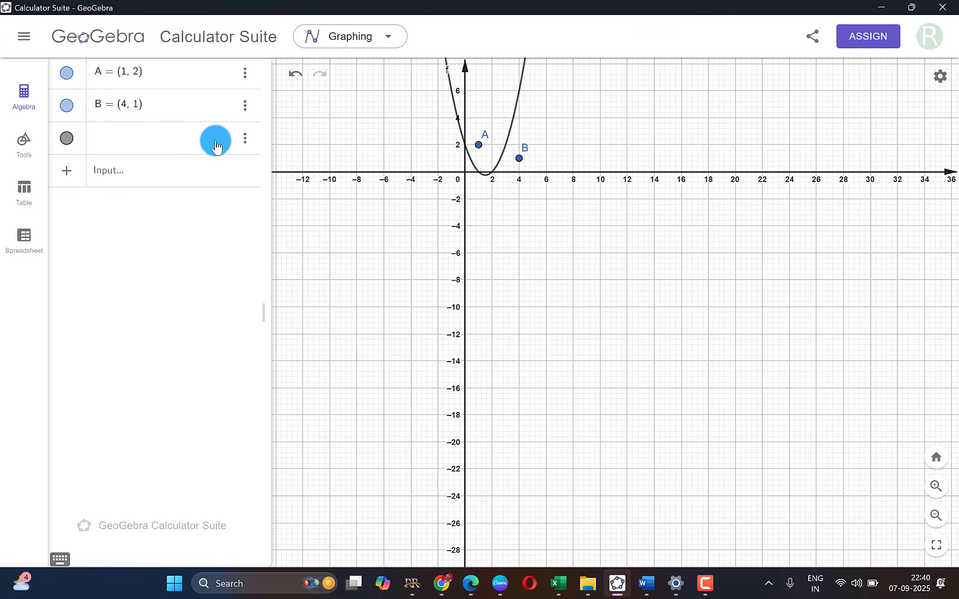
pyautogui.write('line')
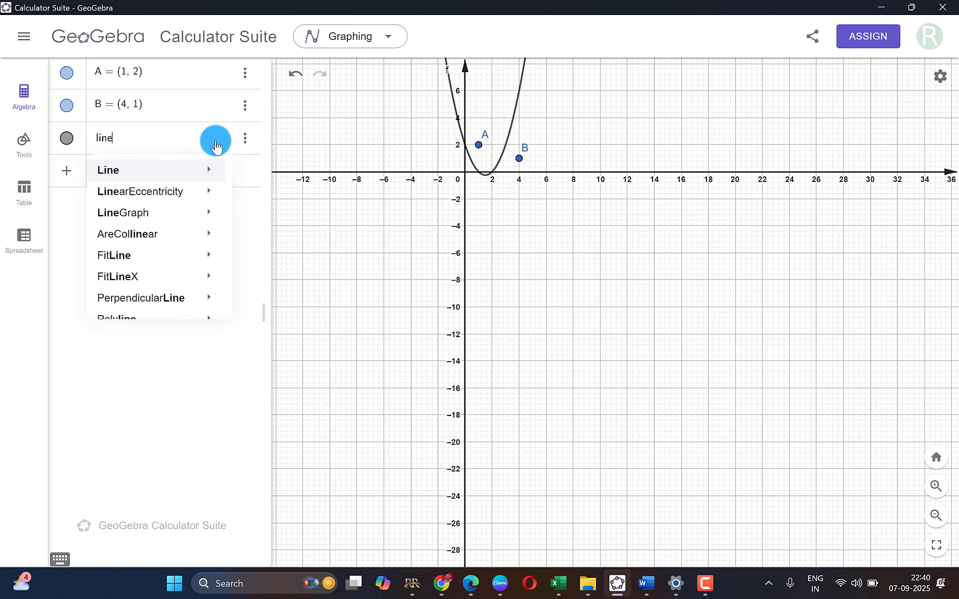
pyautogui.write('(')
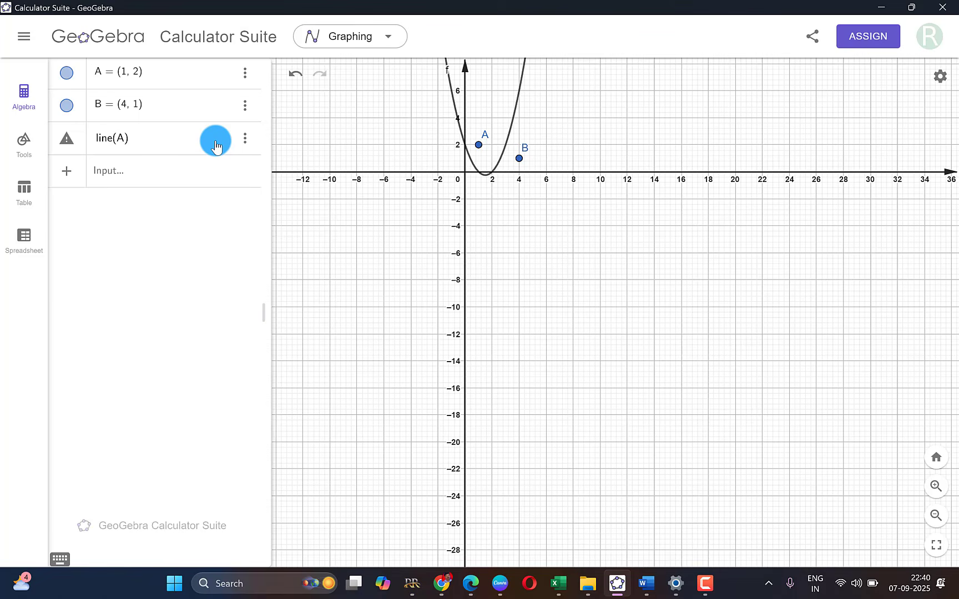
pyautogui.write('A, B')
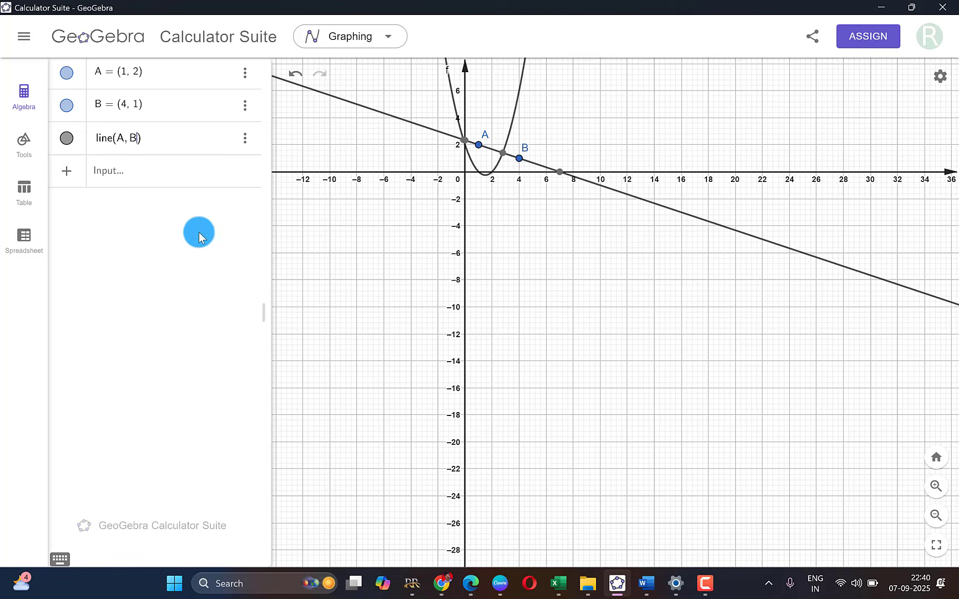
pyautogui.scroll(2, 631, 218)
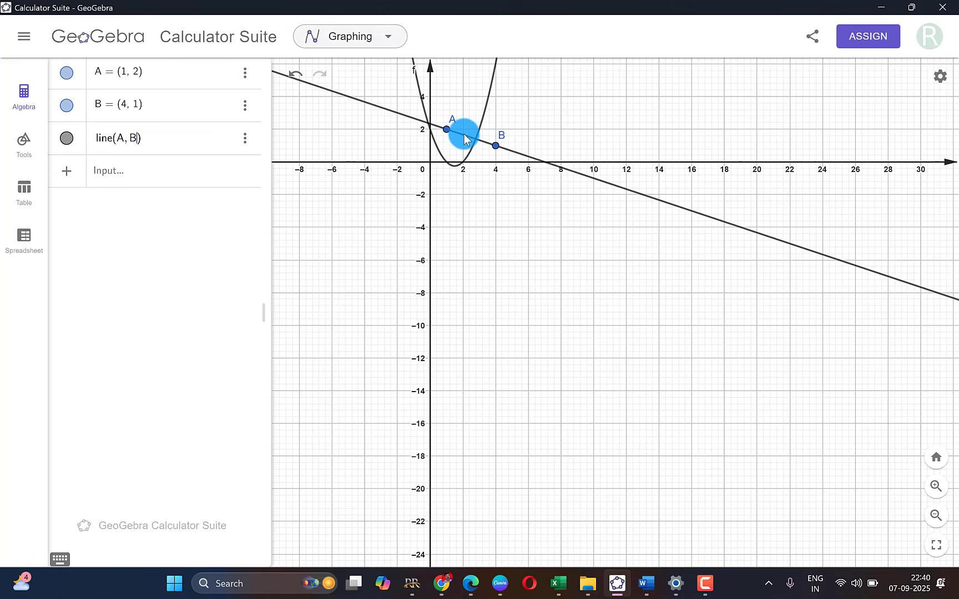
pyautogui.moveTo(464, 133); pyautogui.dragTo(494, 358)
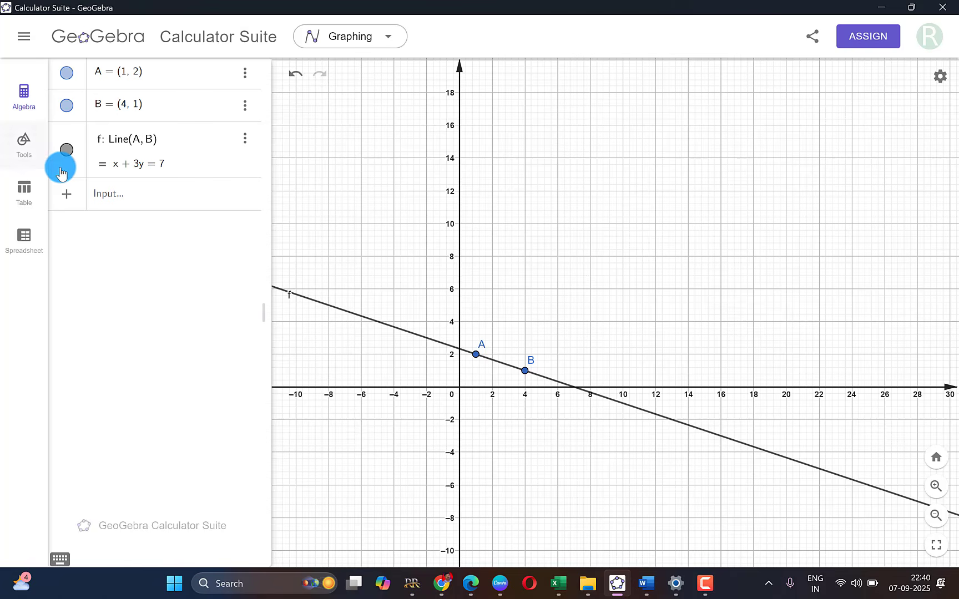
# - Copy f(x) = x^2 - 3x + 2 from the Word document and enter it as a new function in the GeoGebra Calculator Suite
pyautogui.click(145, 190)
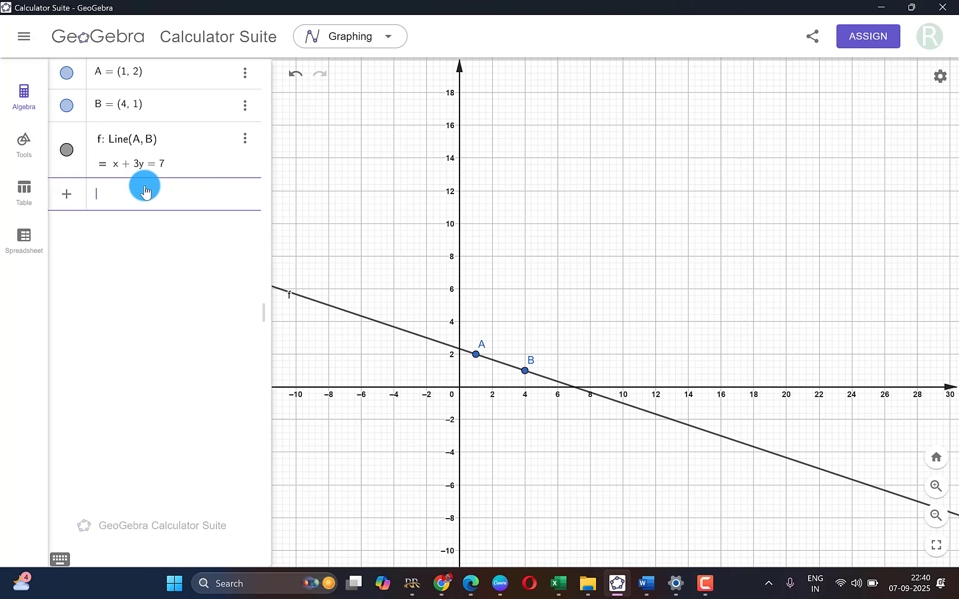
pyautogui.click(646, 584)
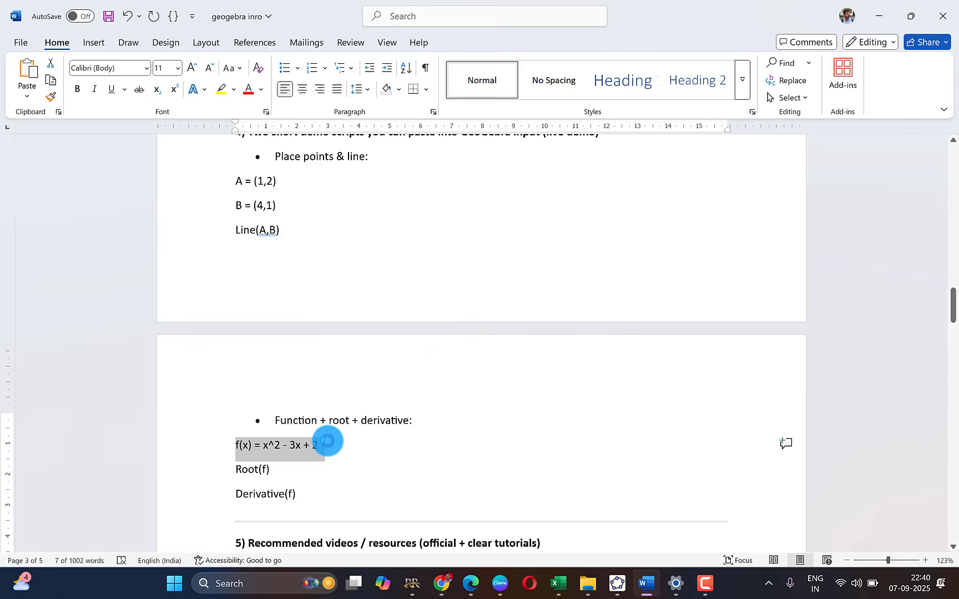
pyautogui.click(236, 445)
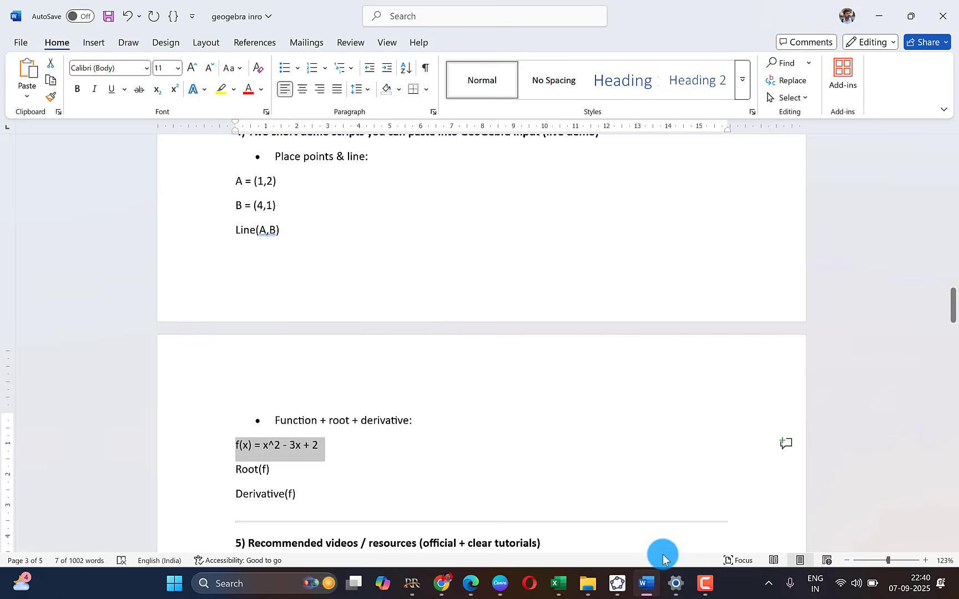
pyautogui.click(617, 583)
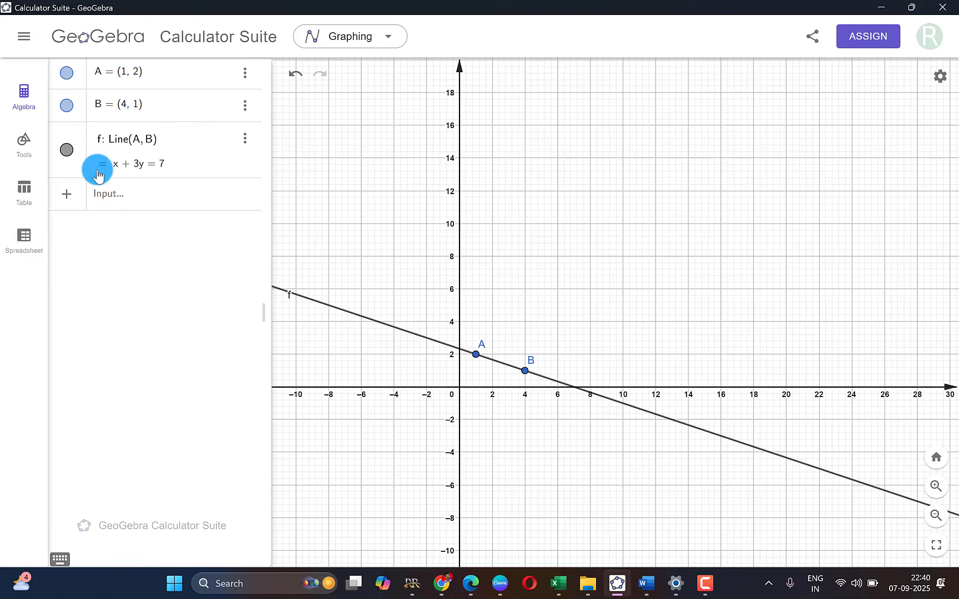
pyautogui.click(118, 196)
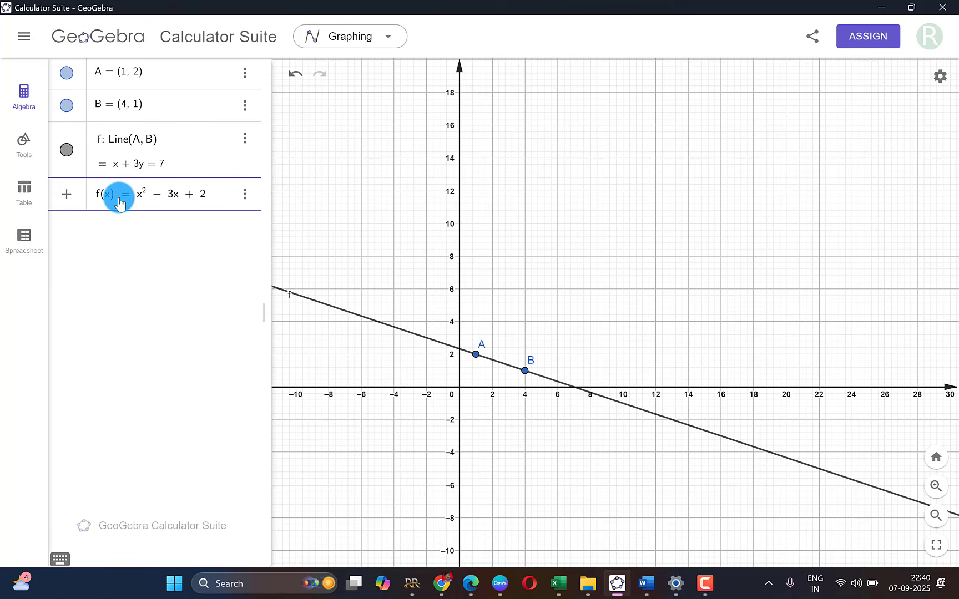
pyautogui.write('f(x)=x^2-3x+2')
pyautogui.press('Return')
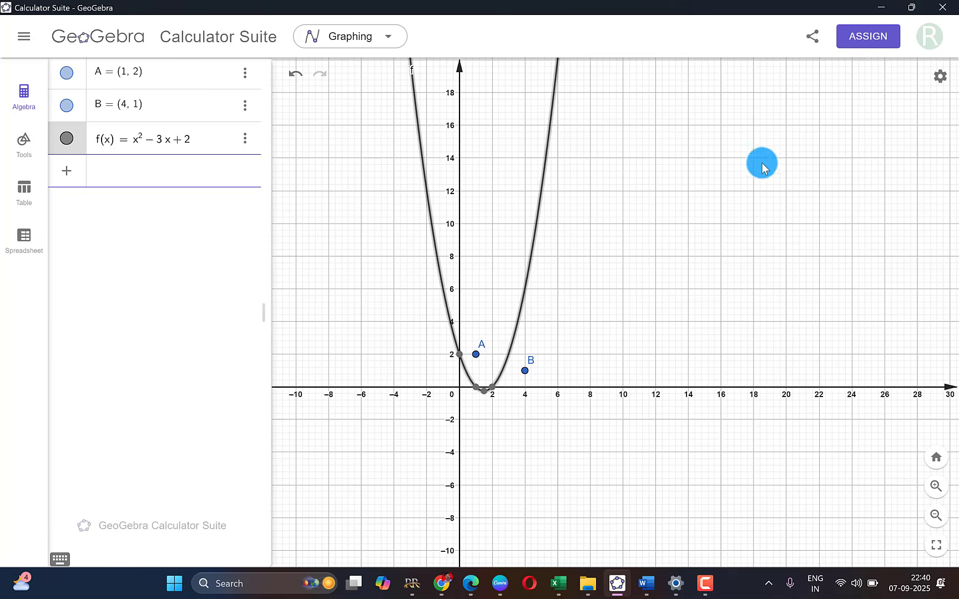
pyautogui.scroll(4, 765, 167)
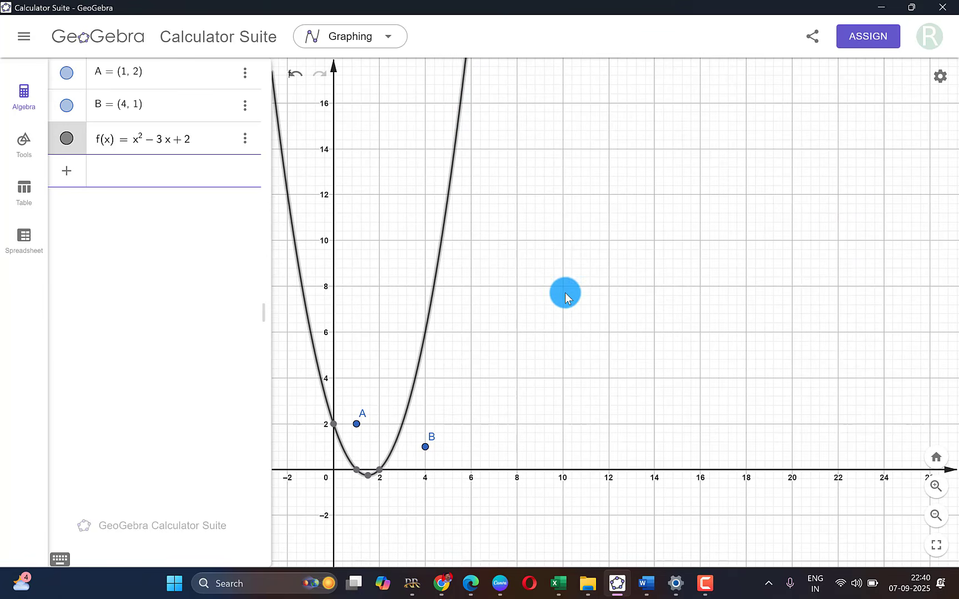
# - Examine the parabola of f(x) together with points A and B over a wider range of the graph
pyautogui.moveTo(503, 332); pyautogui.dragTo(666, 304)
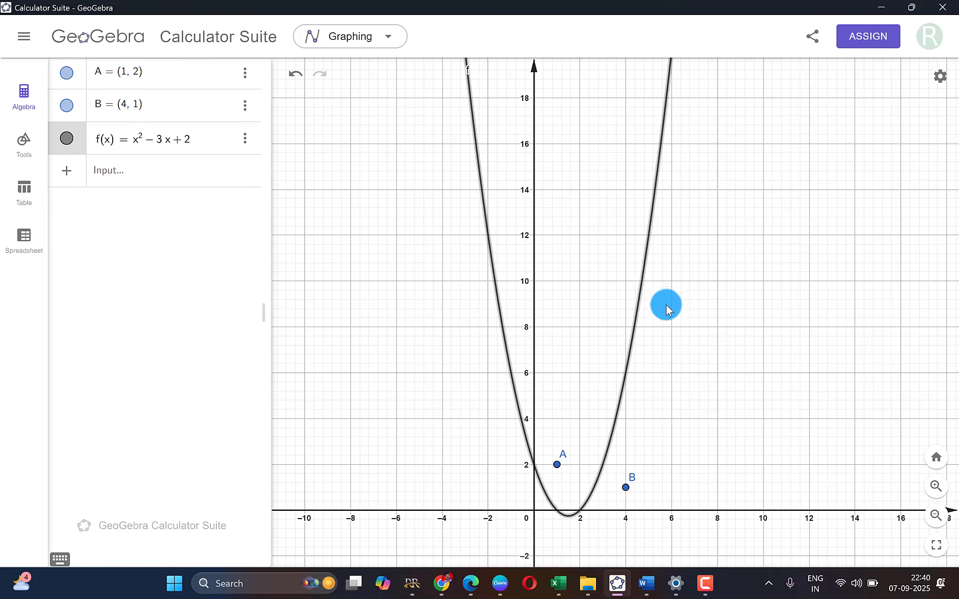
pyautogui.scroll(-8, 665, 300)
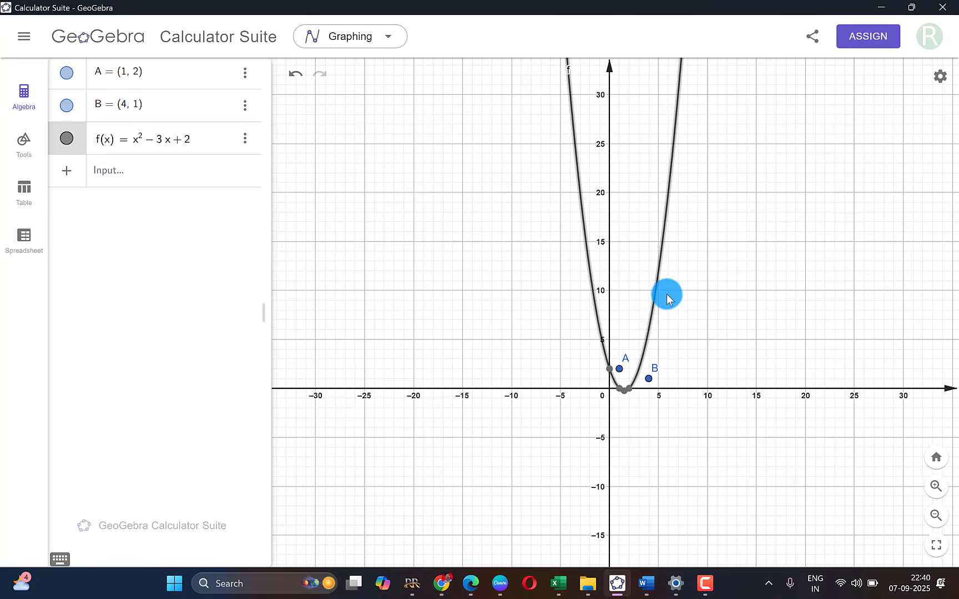
pyautogui.scroll(-1, 667, 295)
pyautogui.moveTo(683, 366); pyautogui.dragTo(550, 248)
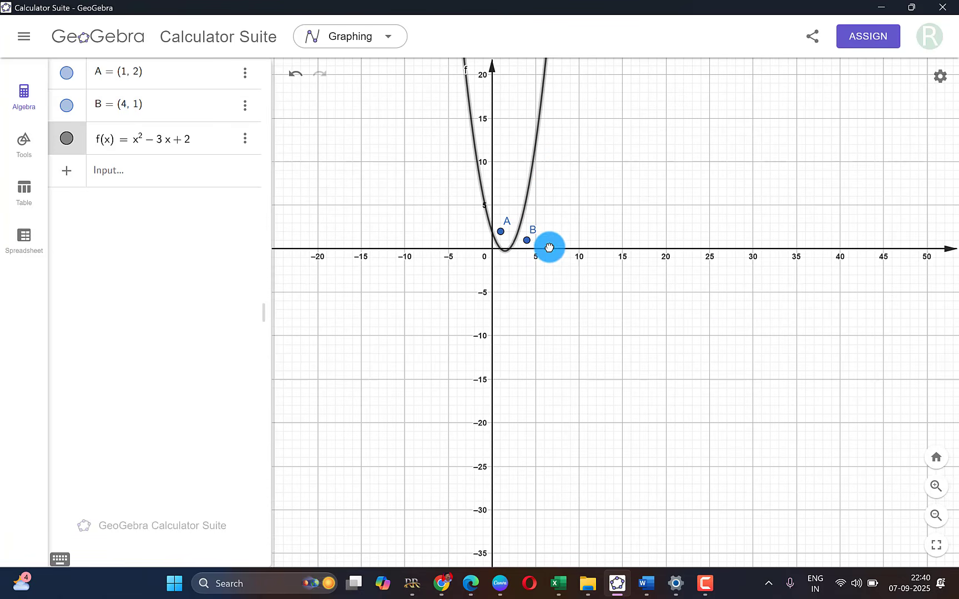
pyautogui.moveTo(546, 173); pyautogui.dragTo(587, 390)
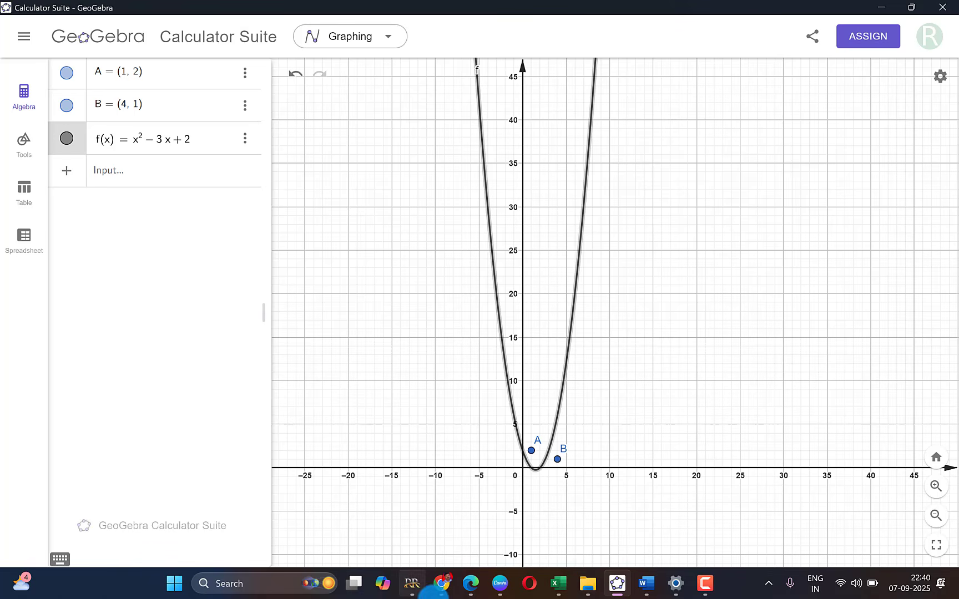
# - Copy Root(f) from the Word document and enter it in the GeoGebra Calculator Suite to find the roots of f(x)
pyautogui.click(656, 580)
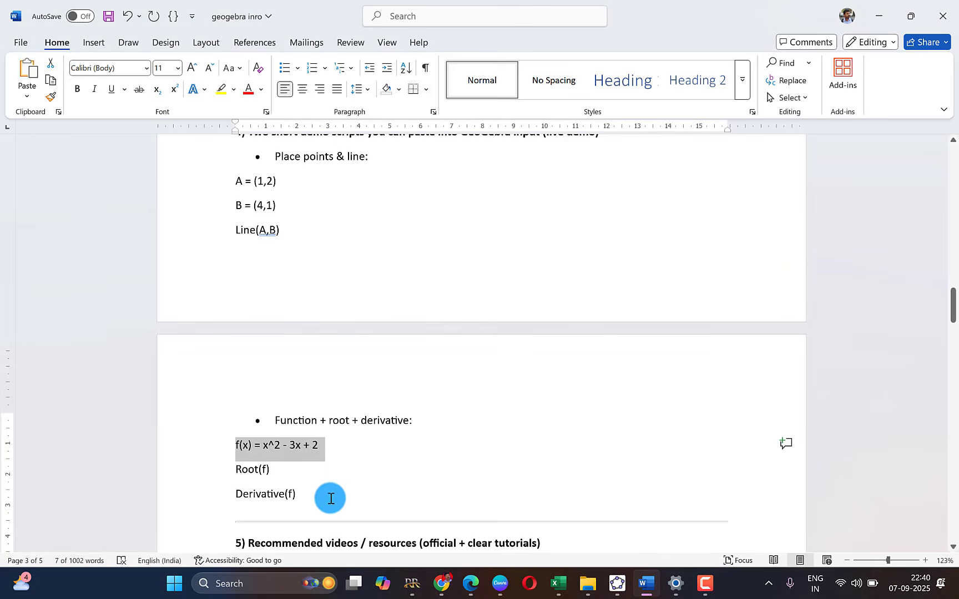
pyautogui.moveTo(239, 473); pyautogui.dragTo(293, 475)
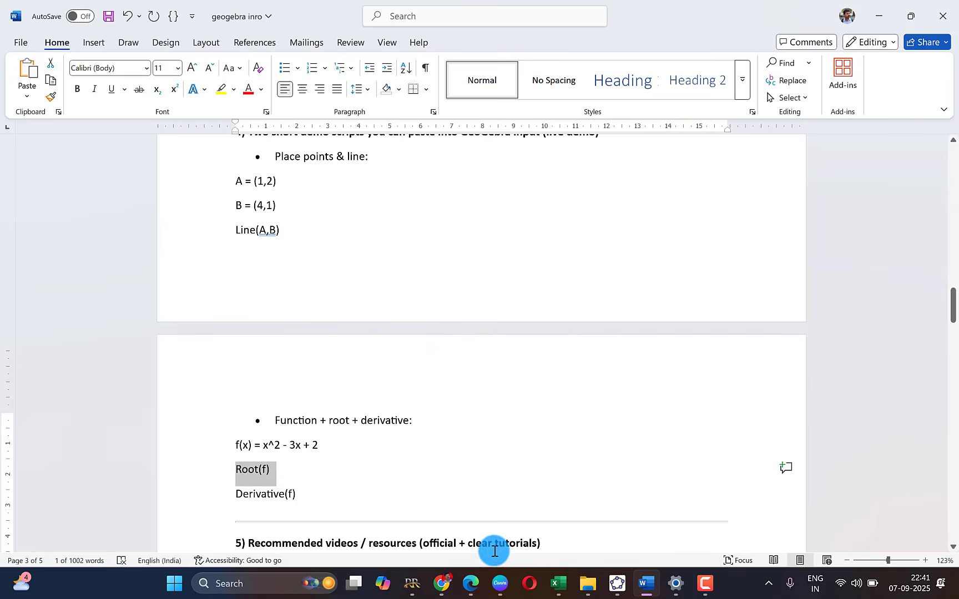
pyautogui.click(708, 587)
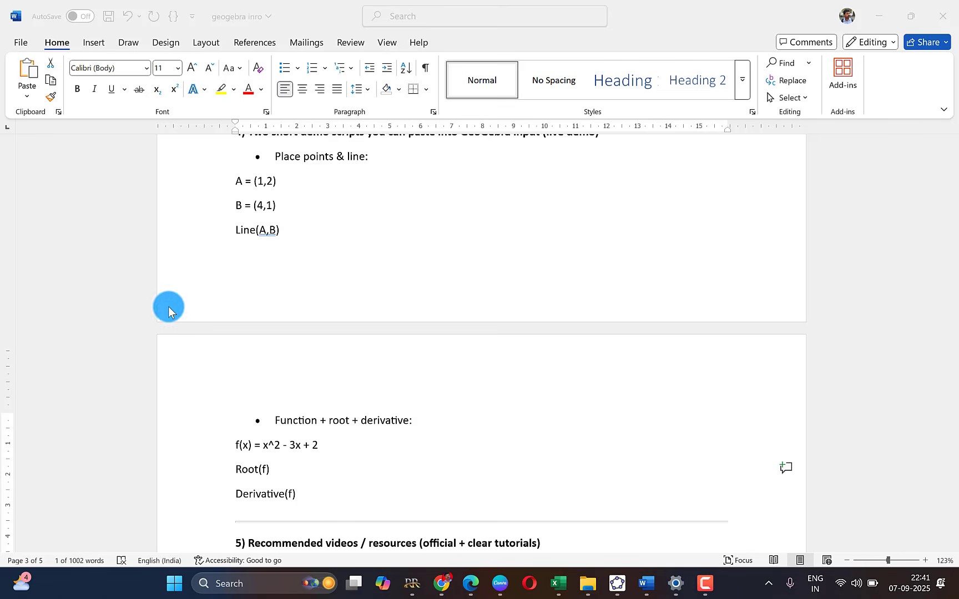
pyautogui.click(617, 583)
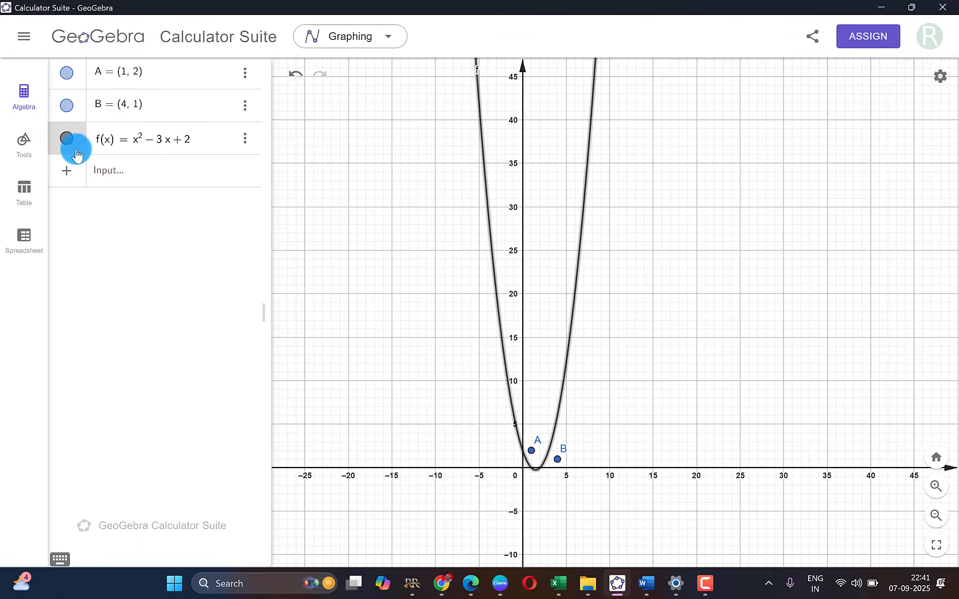
pyautogui.click(127, 180)
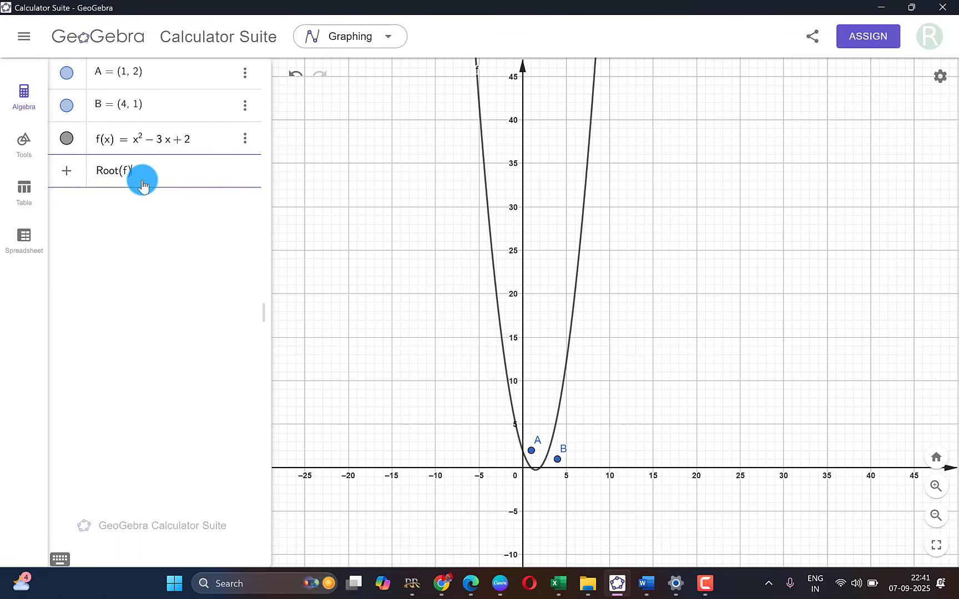
pyautogui.press('Return')
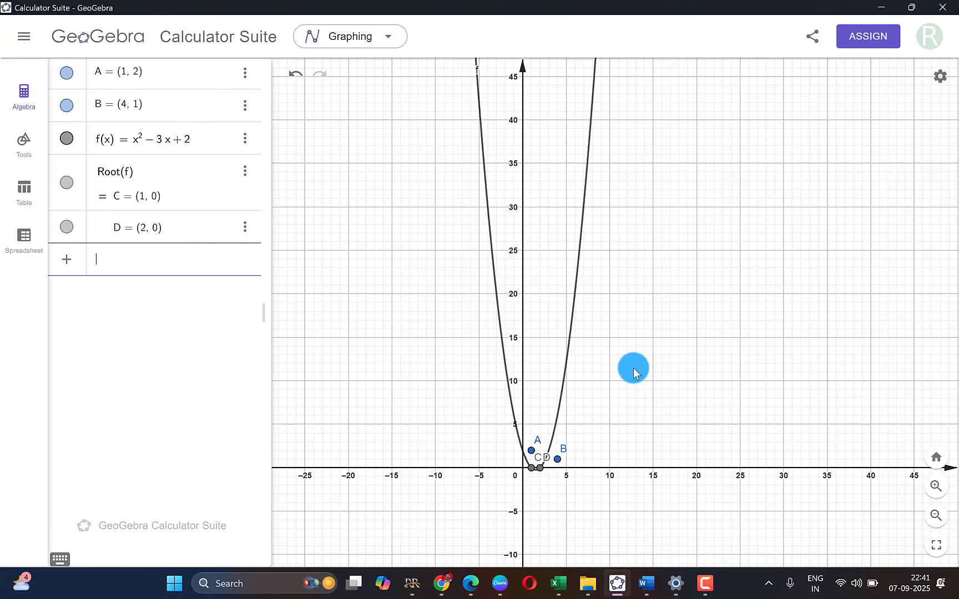
pyautogui.scroll(2, 634, 368)
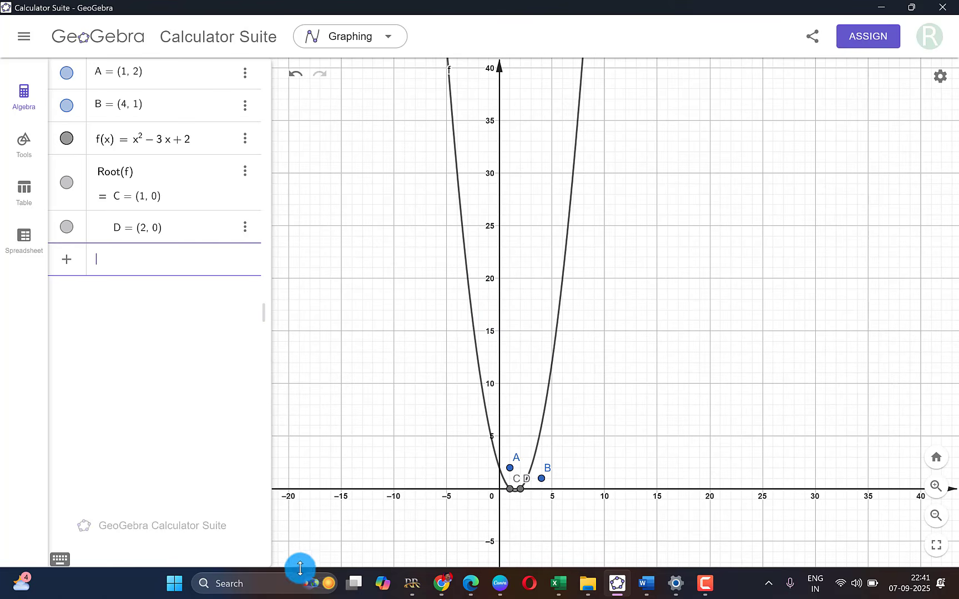
# - Copy Derivative(f) from the Word document and enter it in the GeoGebra Calculator Suite to plot the derivative of f(x)
pyautogui.click(645, 583)
pyautogui.scroll(-3, 528, 414)
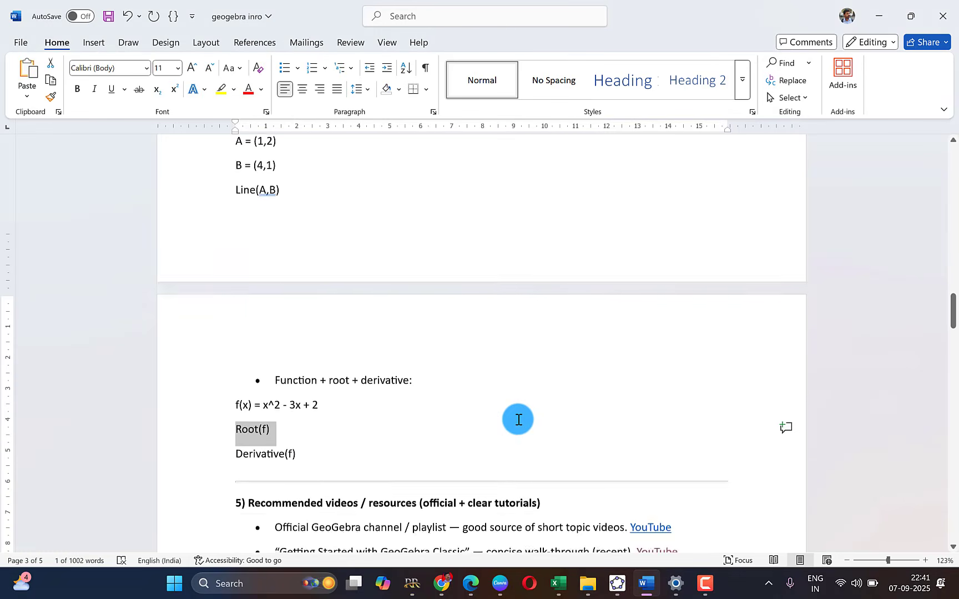
pyautogui.moveTo(246, 379); pyautogui.dragTo(305, 380)
pyautogui.hotkey('ctrl', 'c')
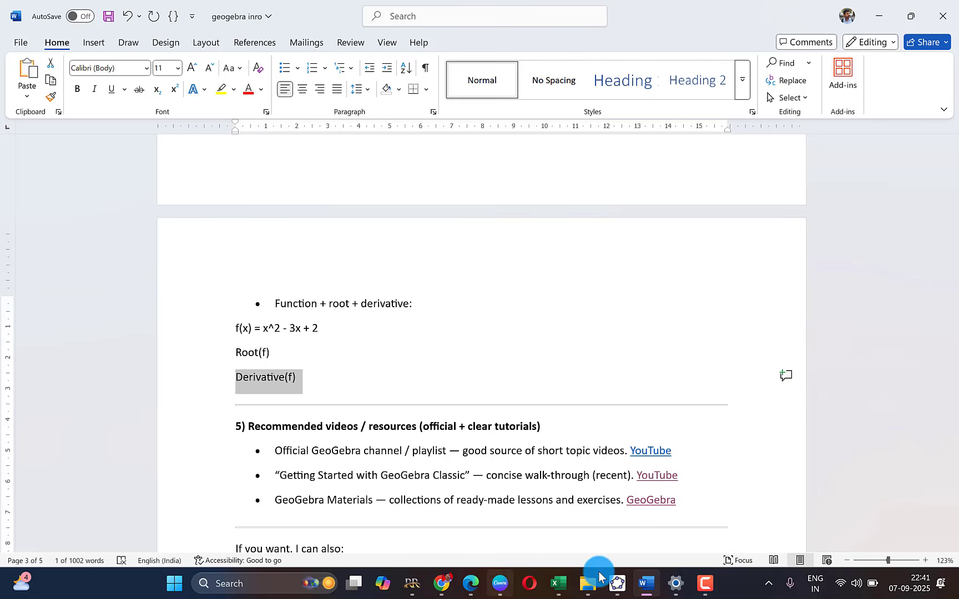
pyautogui.click(628, 594)
pyautogui.click(166, 261)
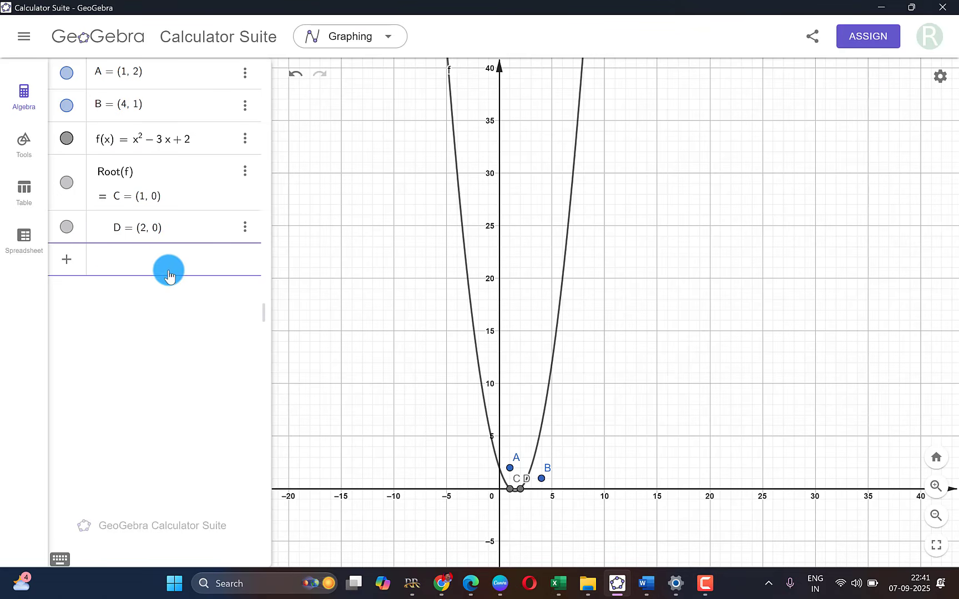
pyautogui.hotkey('ctrl', 'v')
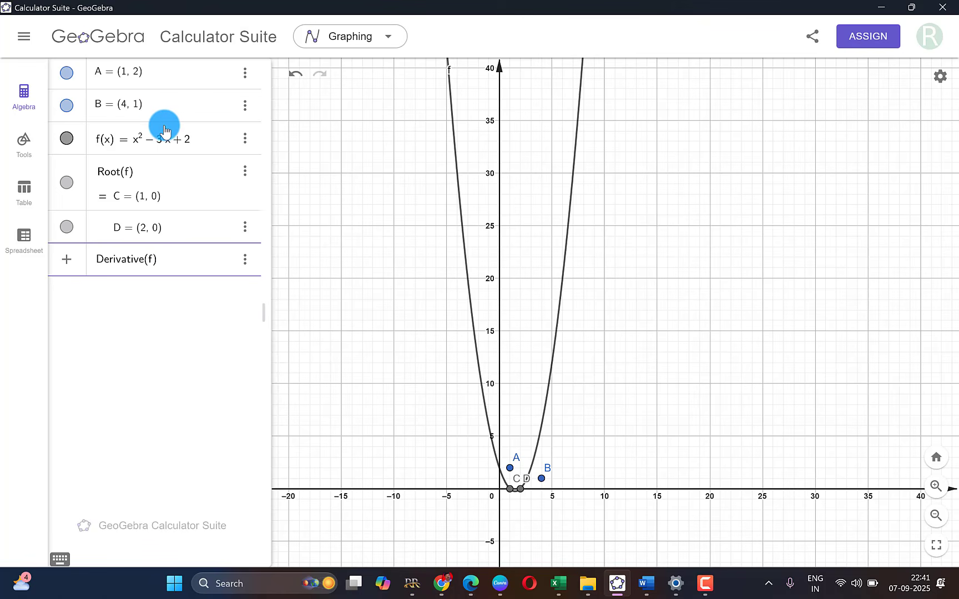
pyautogui.press('Return')
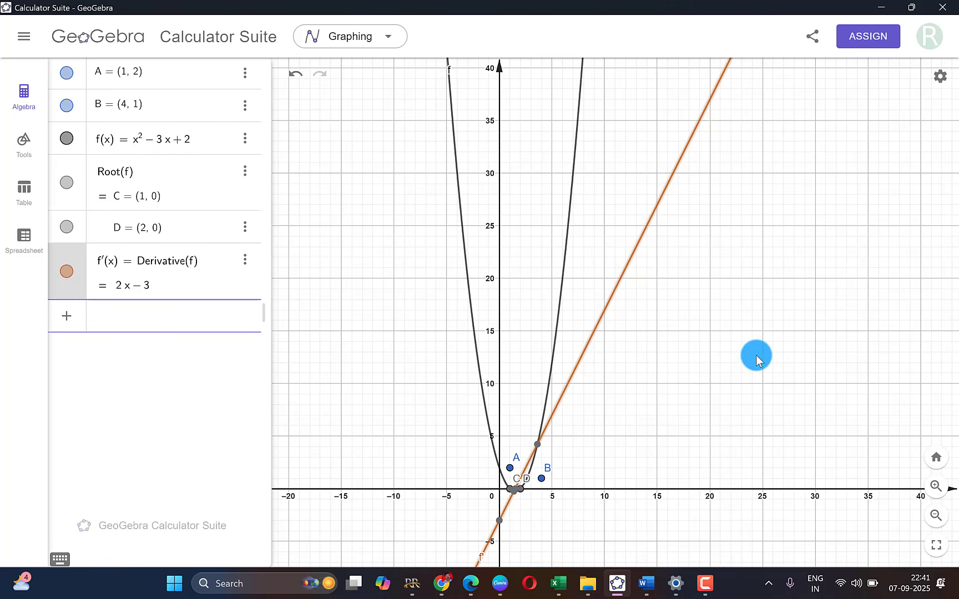
pyautogui.scroll(-2, 755, 355)
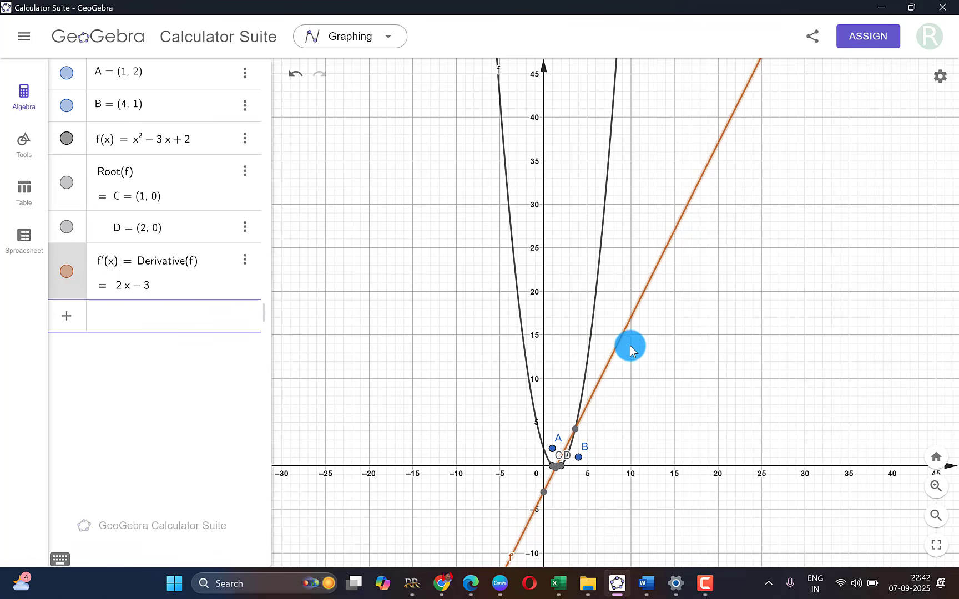
pyautogui.scroll(-5, 630, 346)
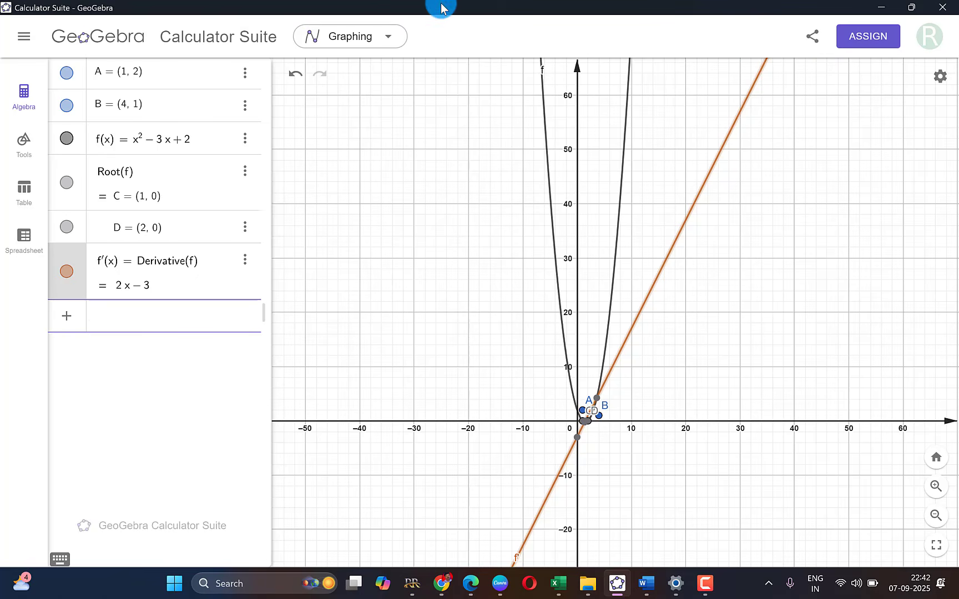
# - Switch to the 3D Calculator and examine its x, y and z axes and base plane from different angles
pyautogui.click(364, 52)
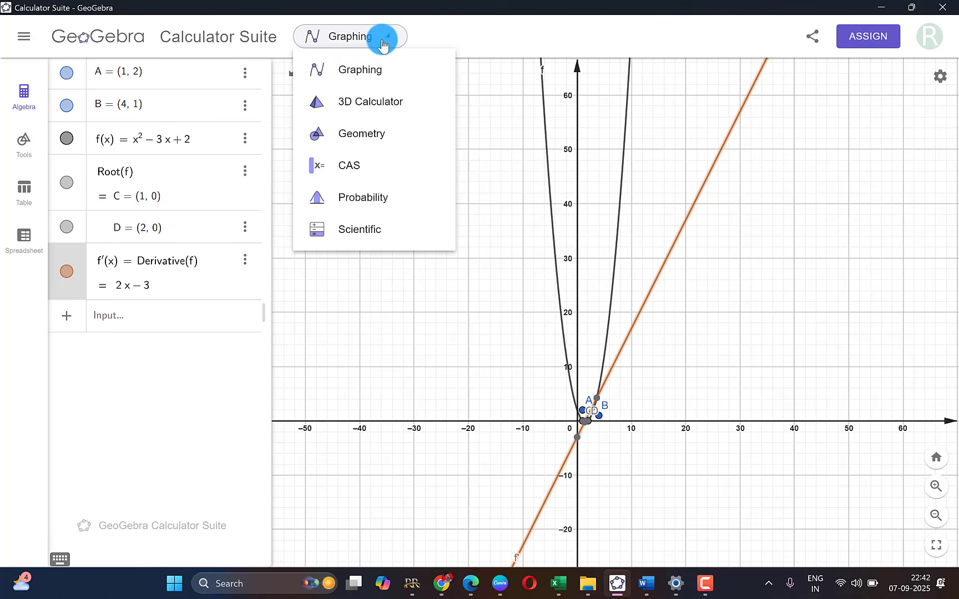
pyautogui.click(383, 102)
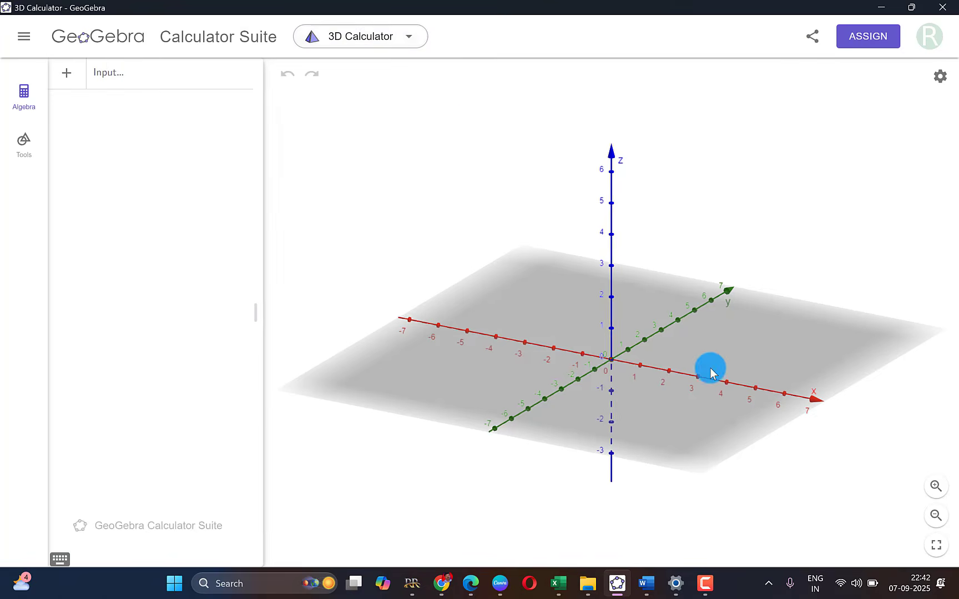
pyautogui.moveTo(651, 330); pyautogui.dragTo(683, 340)
pyautogui.scroll(-4, 683, 340)
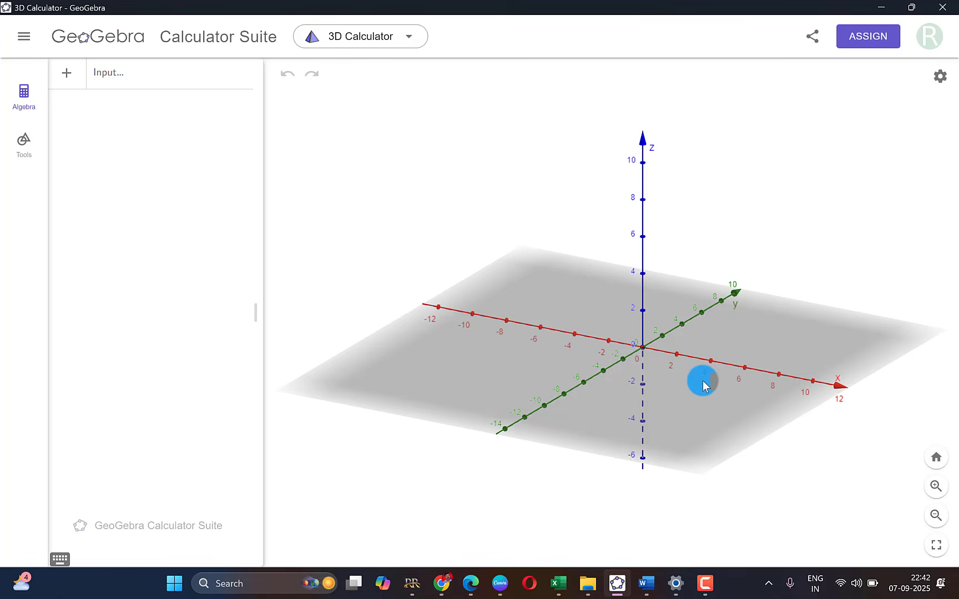
pyautogui.moveTo(724, 332); pyautogui.dragTo(724, 171)
pyautogui.moveTo(731, 225); pyautogui.dragTo(691, 344)
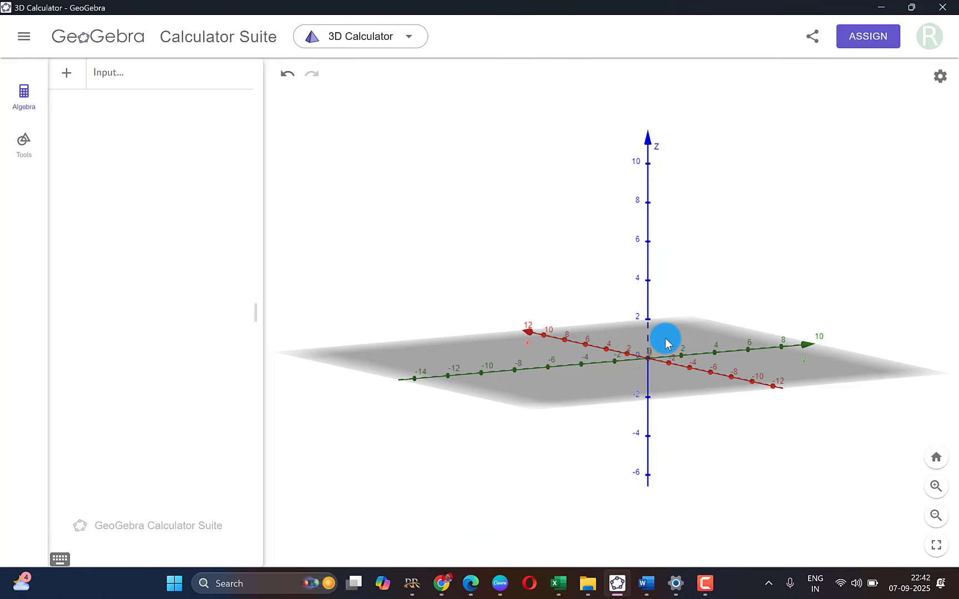
# - View the Geometry calculator and its basic tools, and switch to the Probability calculator to view the Normal distribution
pyautogui.click(358, 38)
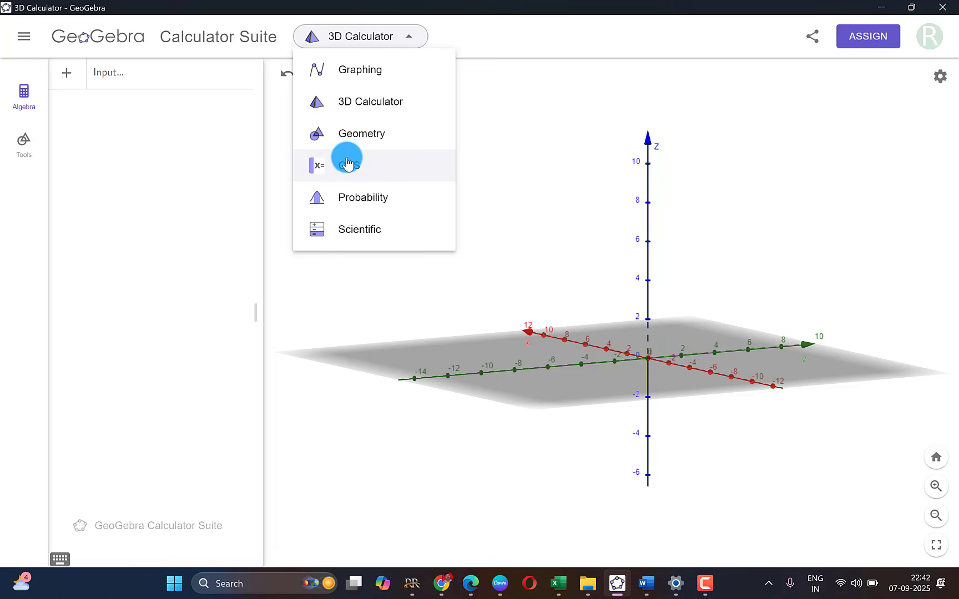
pyautogui.click(362, 133)
pyautogui.click(376, 39)
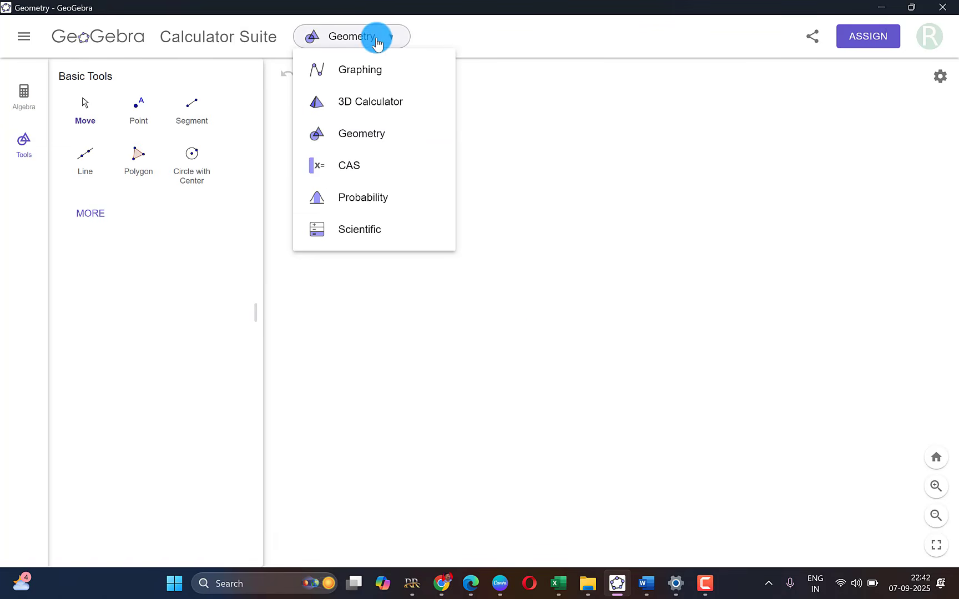
pyautogui.click(441, 198)
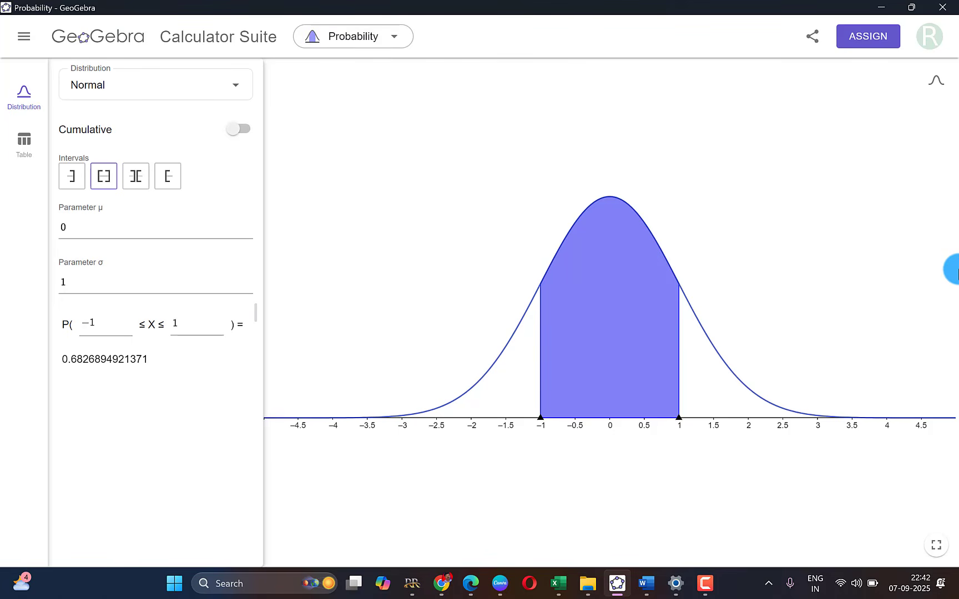
# - Open the main menu and review the options for saving online or to the computer, sharing and exporting
pyautogui.click(24, 36)
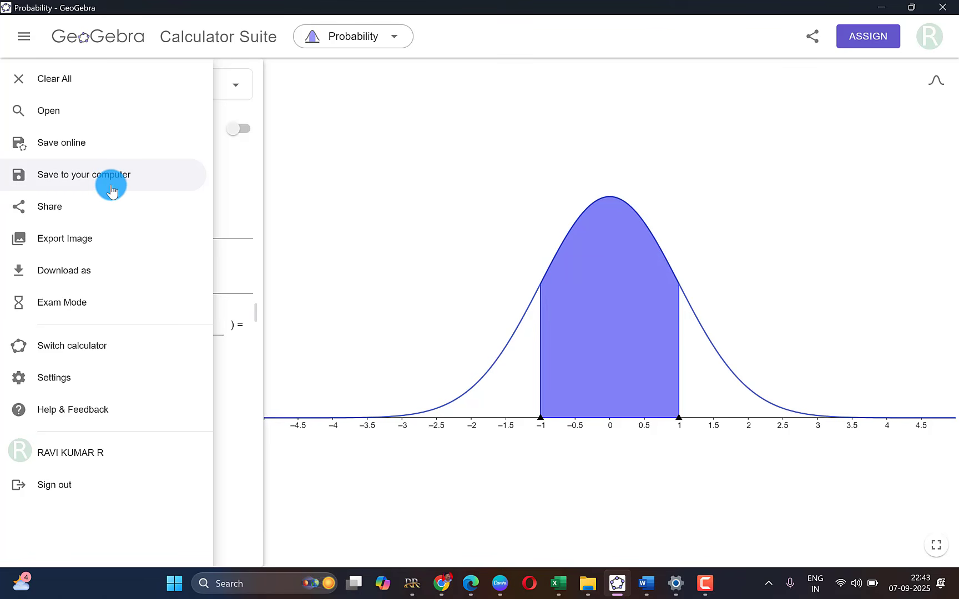
pyautogui.click(706, 584)
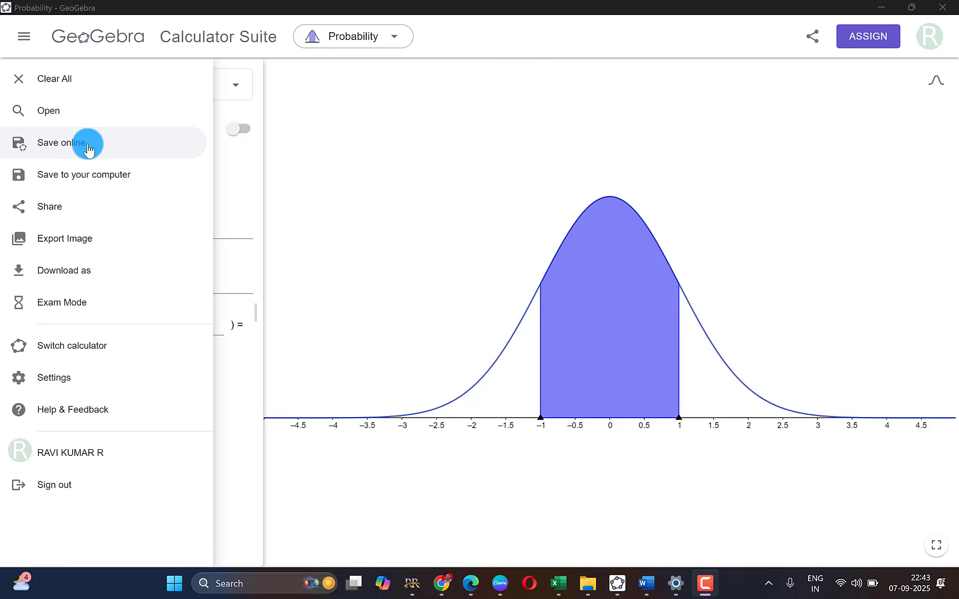